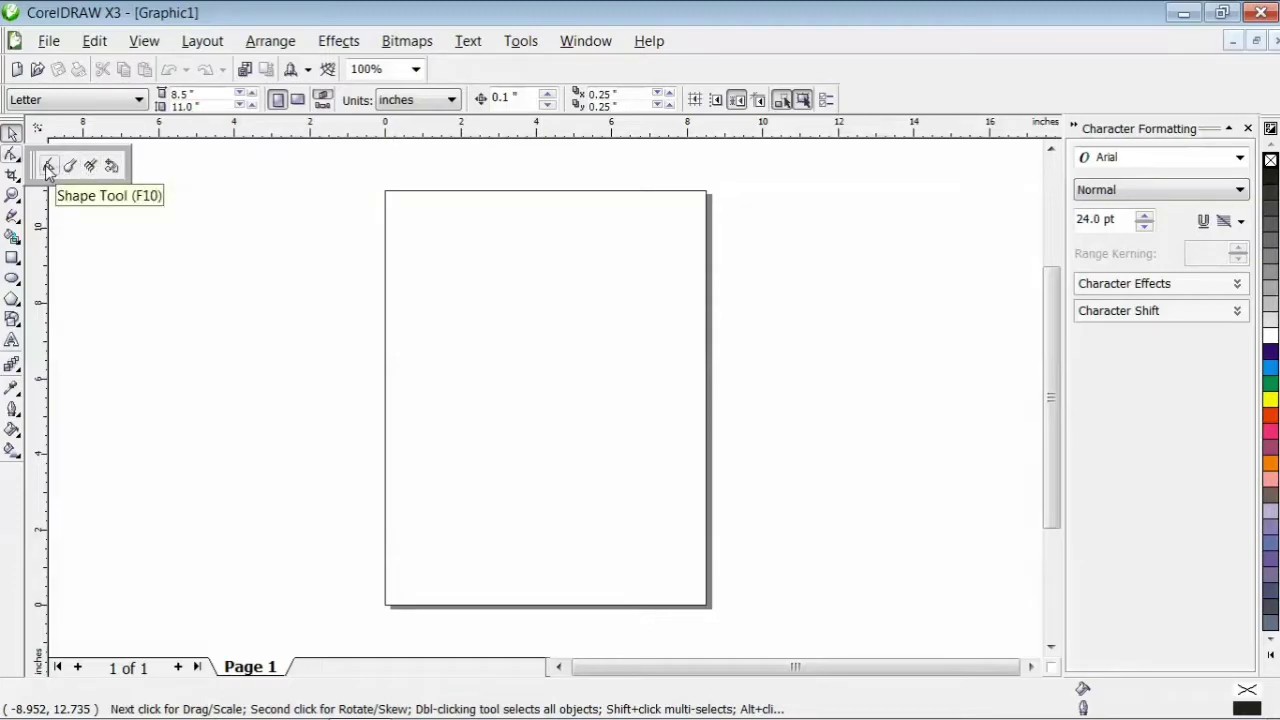
# Step: Draw a rectangle about 5.37 by 5.54 inches overlapping the page's left edge
pyautogui.click(13, 262)
pyautogui.click(14, 264)
pyautogui.moveTo(339, 246); pyautogui.dragTo(542, 453)
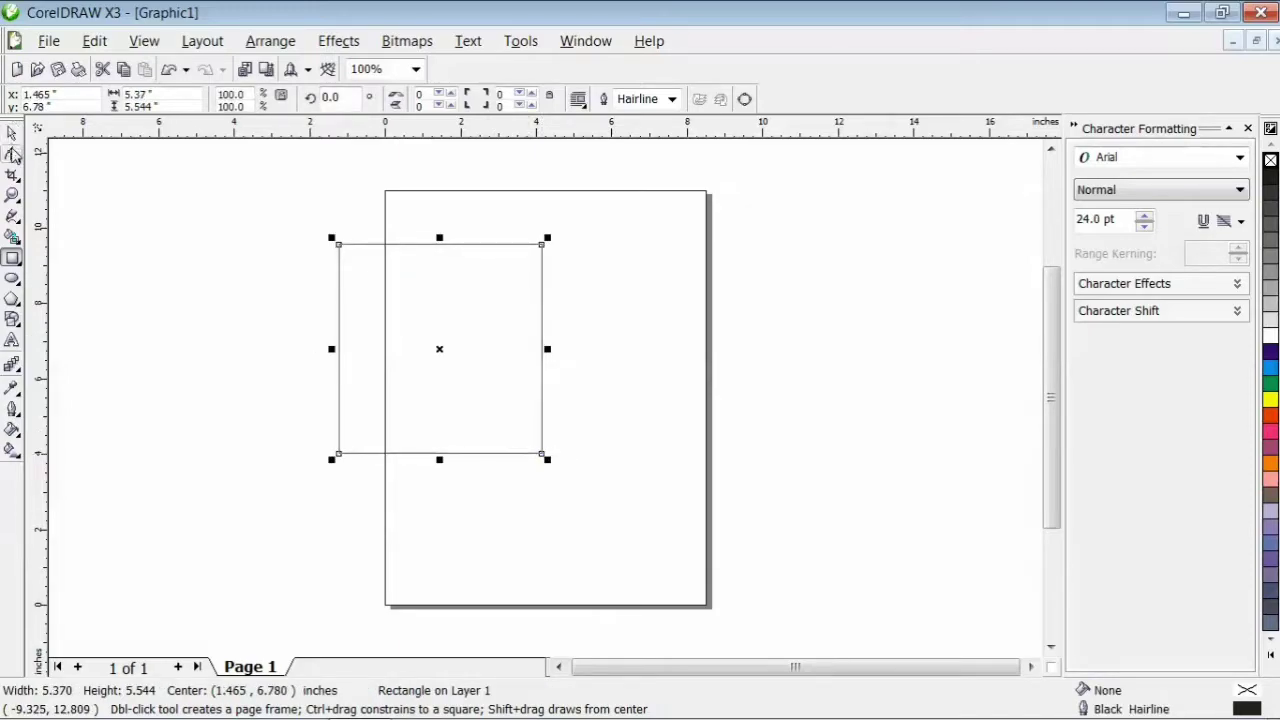
# Step: Round all the rectangle's corners to about 35 with the Shape tool and convert the rectangle to curves
pyautogui.click(12, 155)
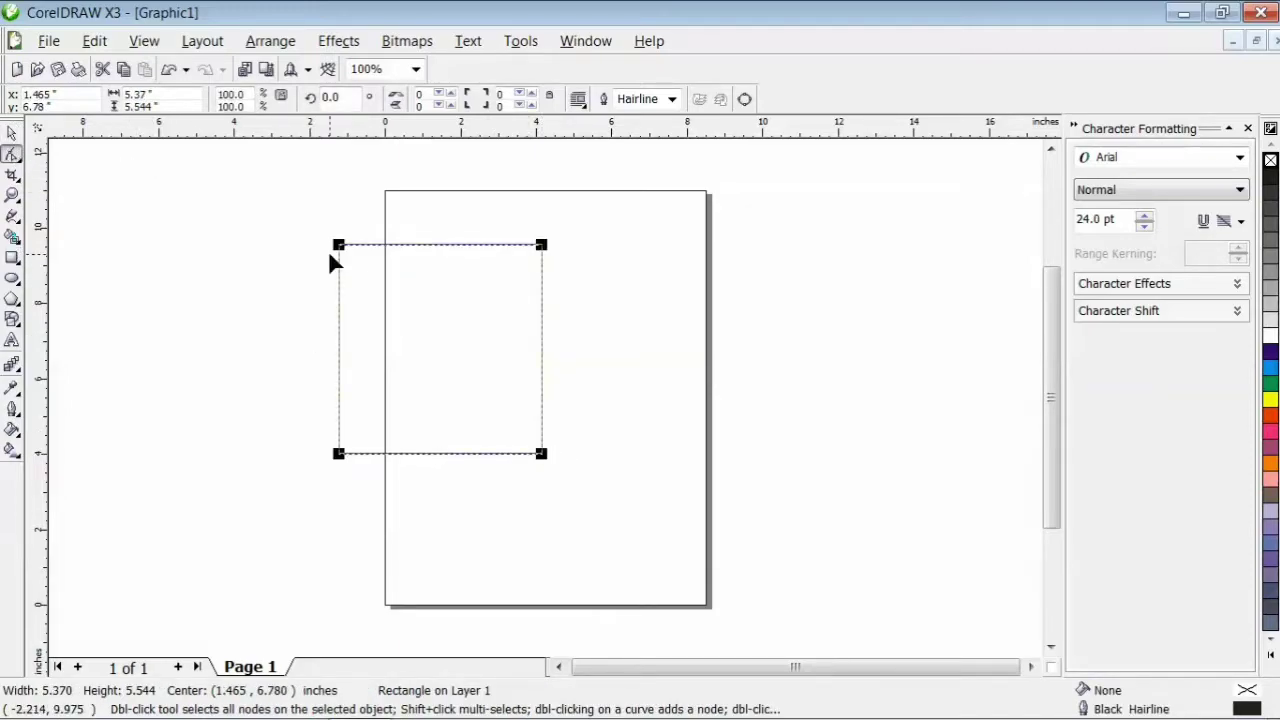
pyautogui.moveTo(340, 249); pyautogui.dragTo(374, 271)
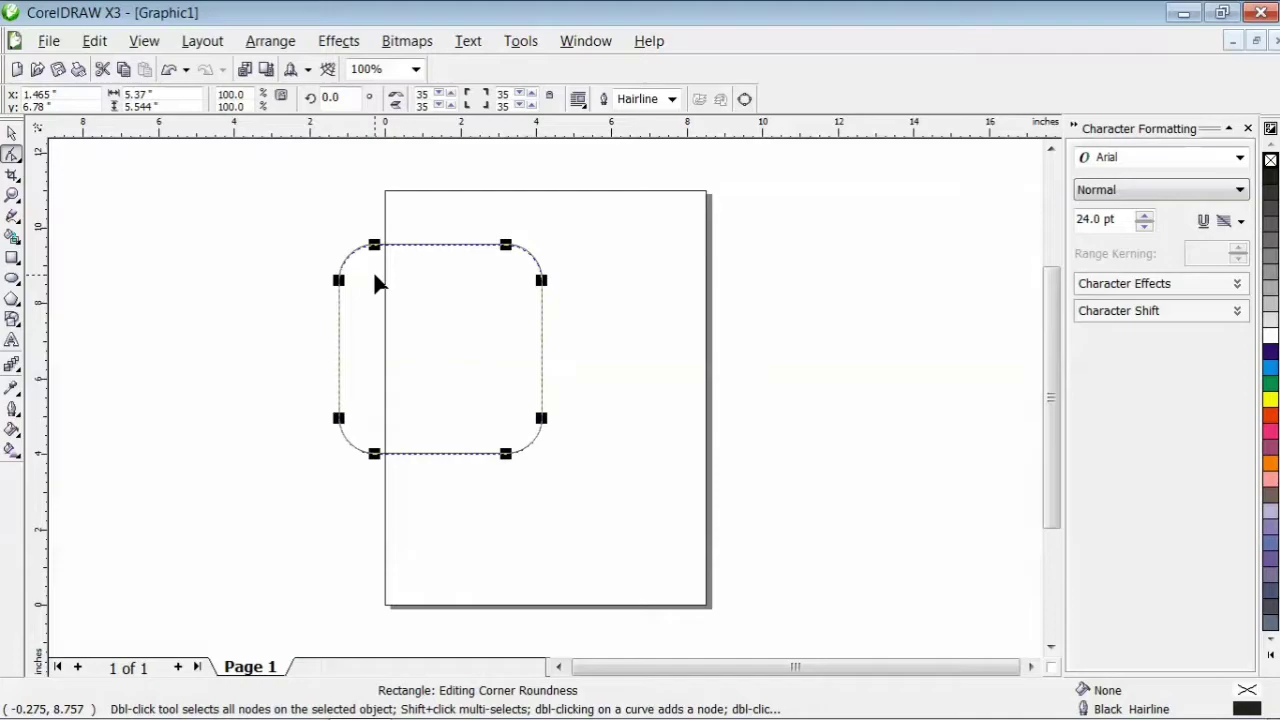
pyautogui.click(746, 99)
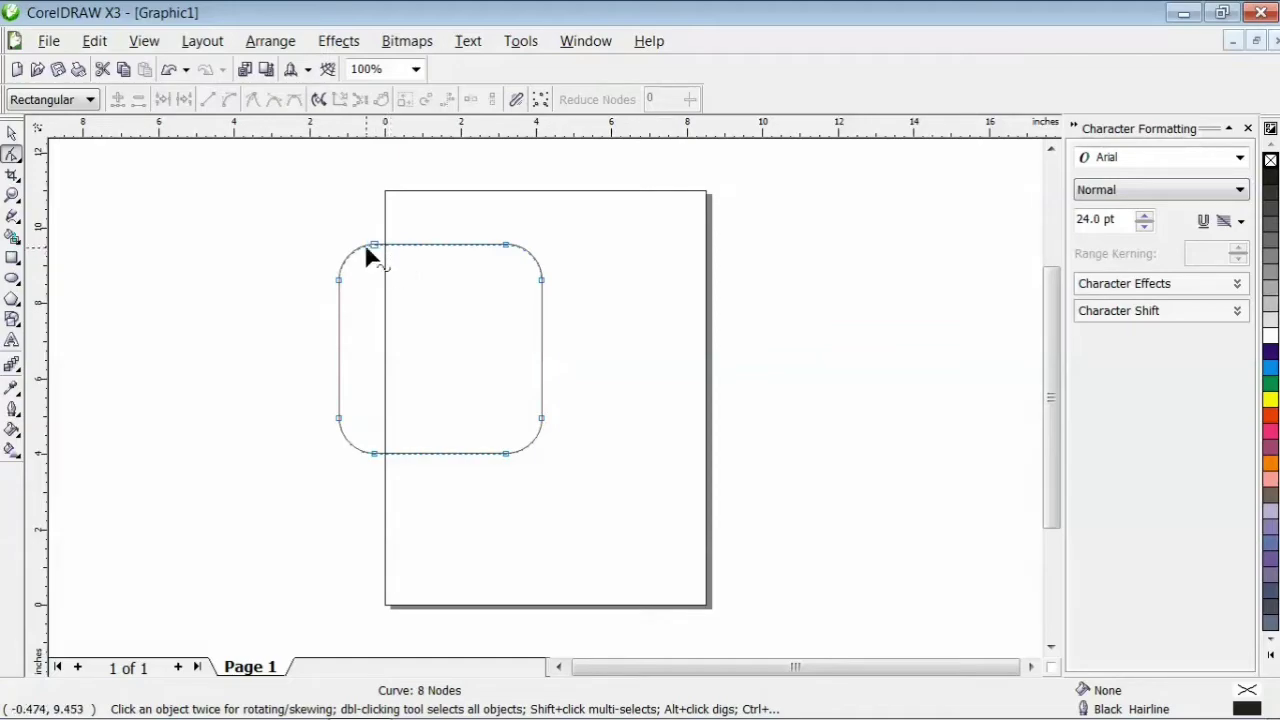
# Step: Pull the top edge's left node down to about (1.07, 7.51) inches, and convert the straight segment beside it into a smoothly bent curve
pyautogui.moveTo(374, 252); pyautogui.dragTo(425, 325)
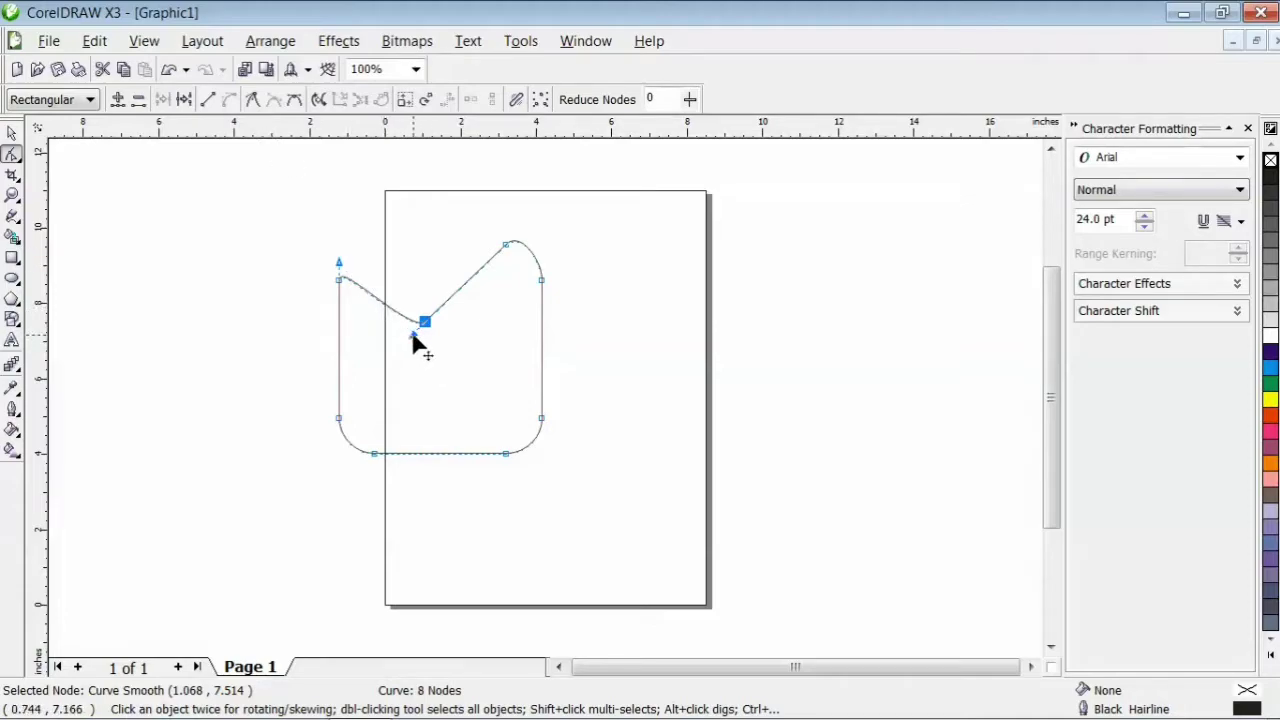
pyautogui.moveTo(415, 337); pyautogui.dragTo(361, 385)
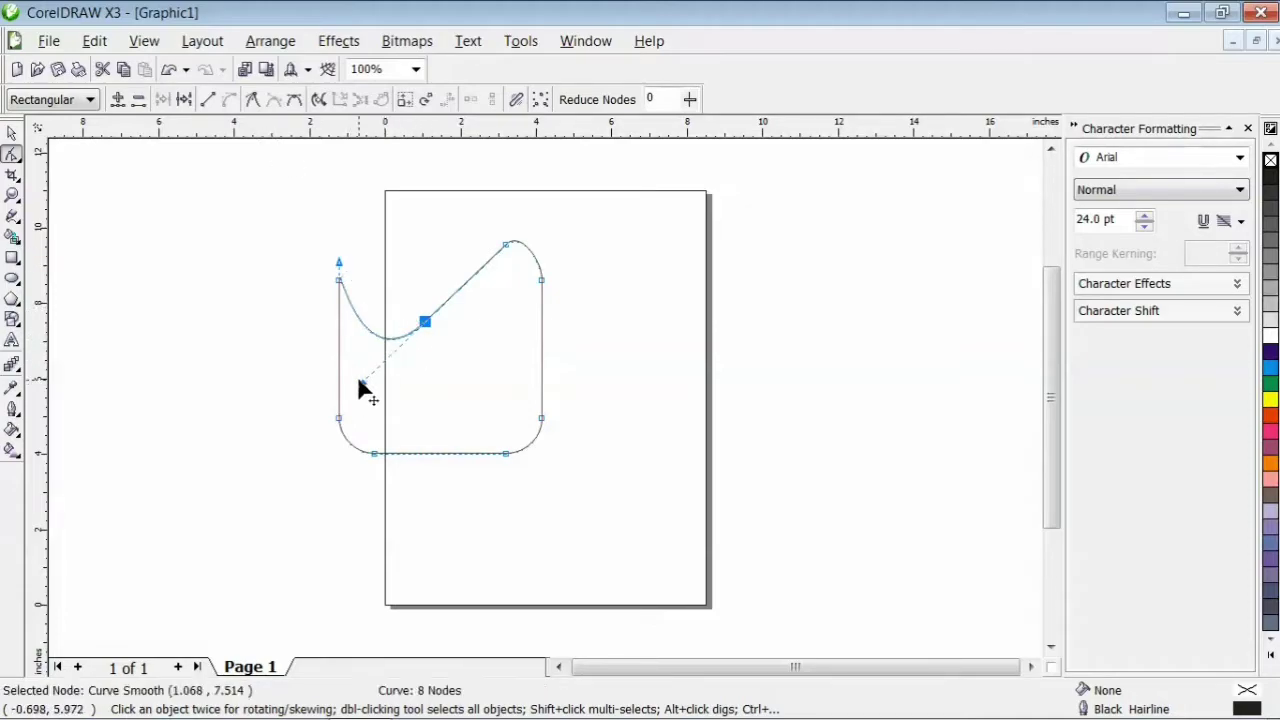
pyautogui.click(507, 247)
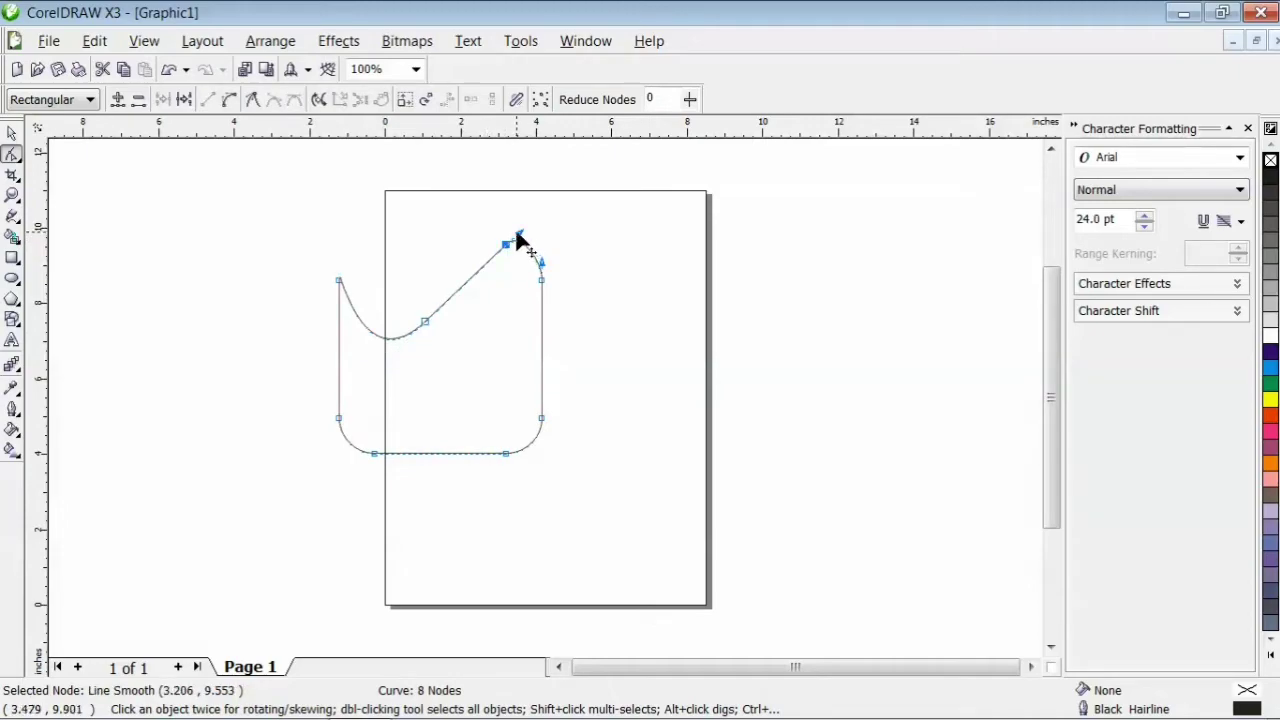
pyautogui.click(229, 101)
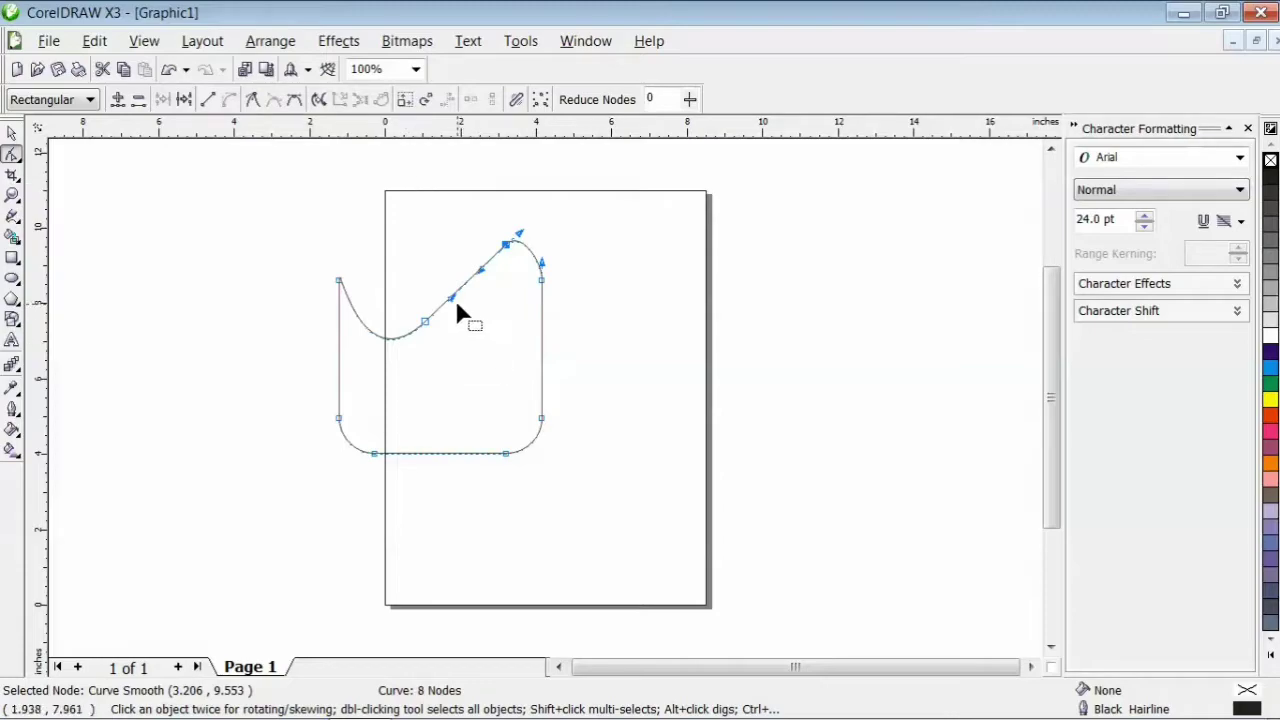
pyautogui.moveTo(451, 299); pyautogui.dragTo(508, 297)
pyautogui.click(486, 279)
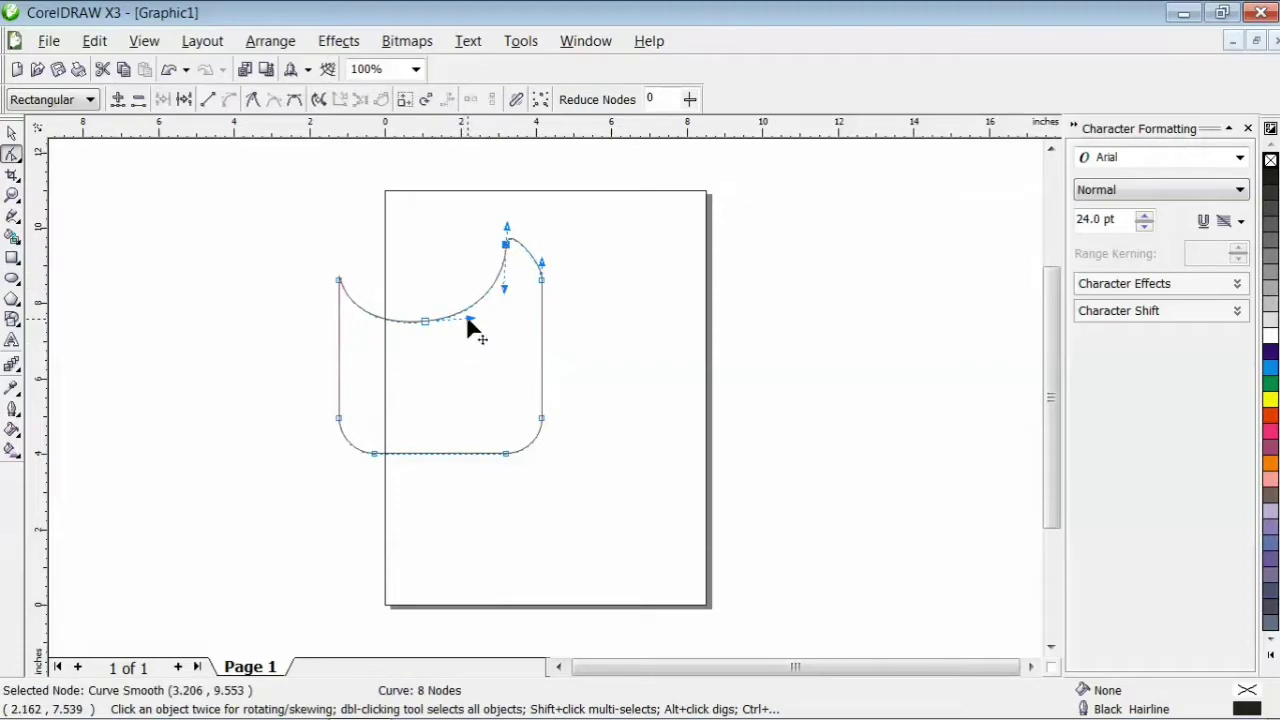
# Step: Lengthen the upper-right node's handle upward to heighten the rounded peak, and lower the dip's node to about (1.24, 6.67) inches
pyautogui.click(542, 268)
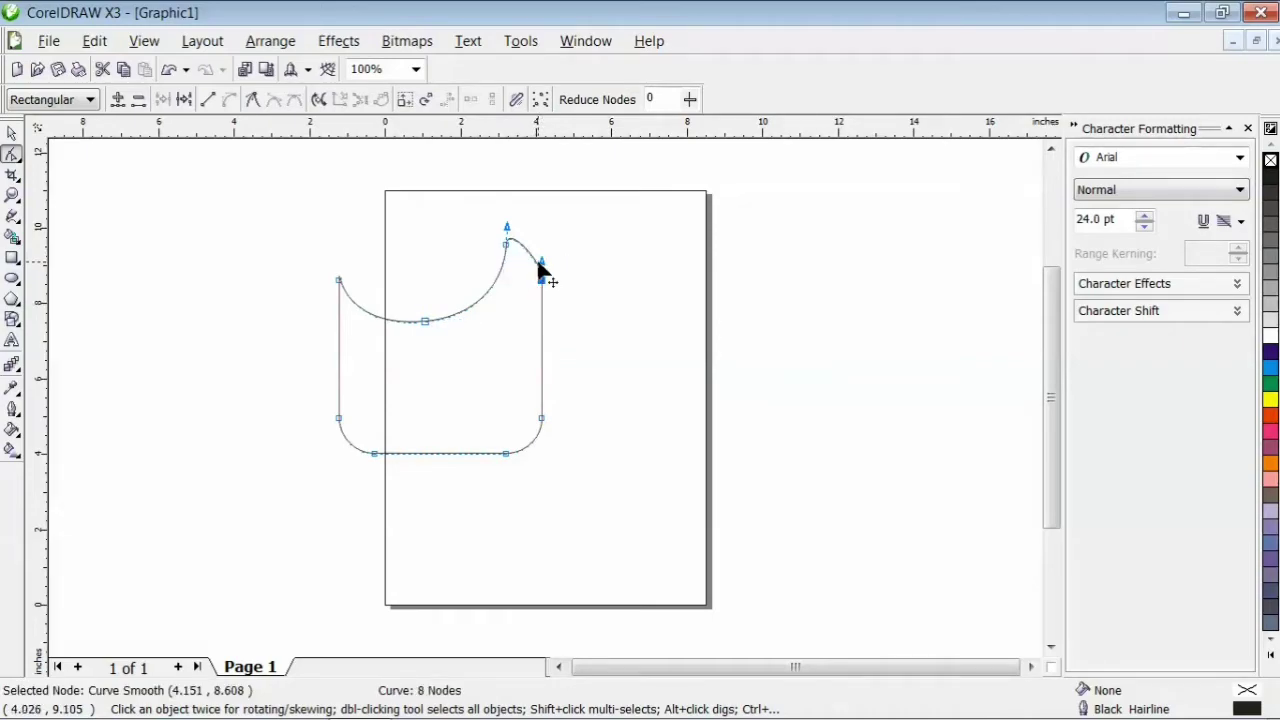
pyautogui.moveTo(540, 262); pyautogui.dragTo(533, 201)
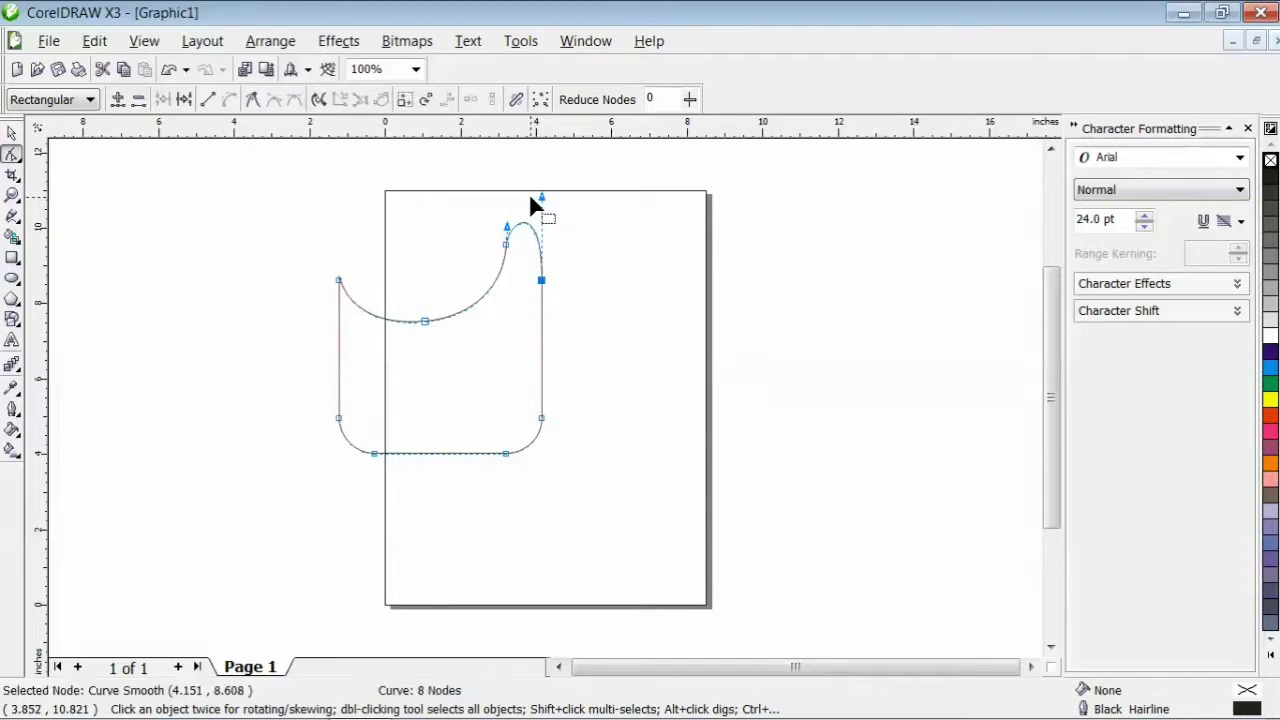
pyautogui.moveTo(425, 323); pyautogui.dragTo(433, 362)
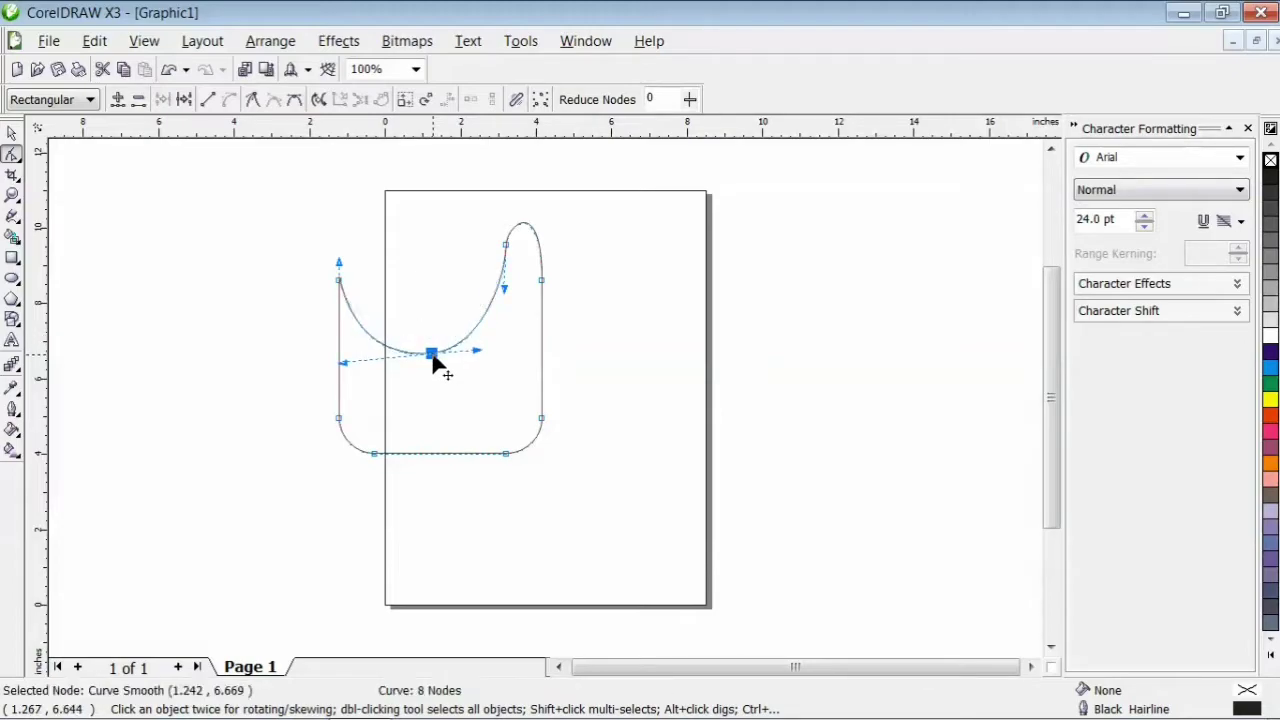
# Step: Make the dip's node symmetrical and tilt its handles slightly upward toward the peak
pyautogui.click(208, 101)
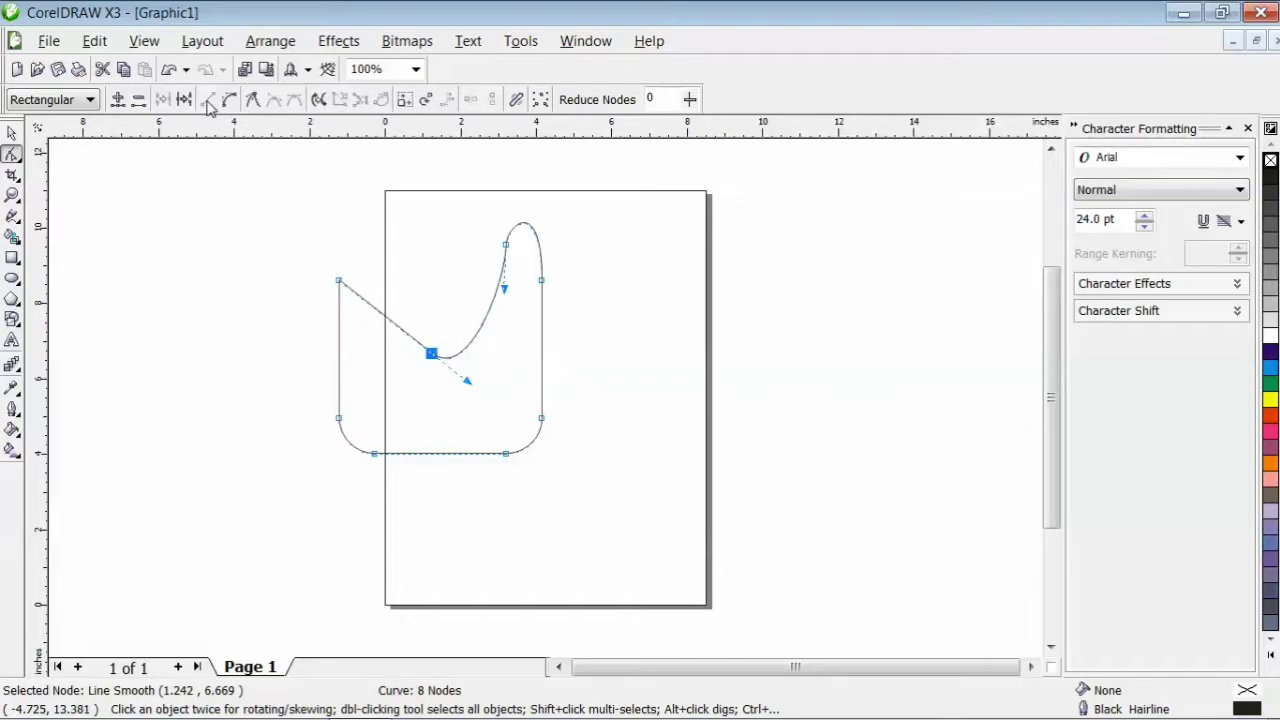
pyautogui.hotkey('ctrl', 'z')
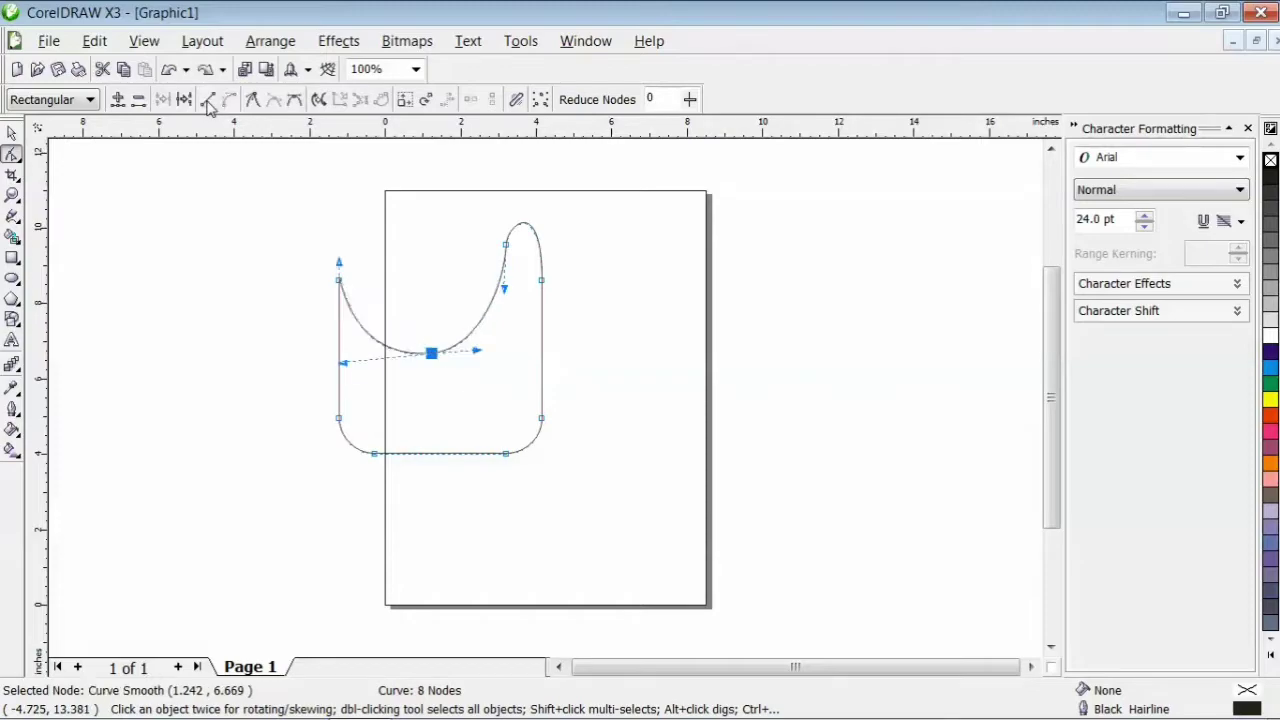
pyautogui.click(296, 104)
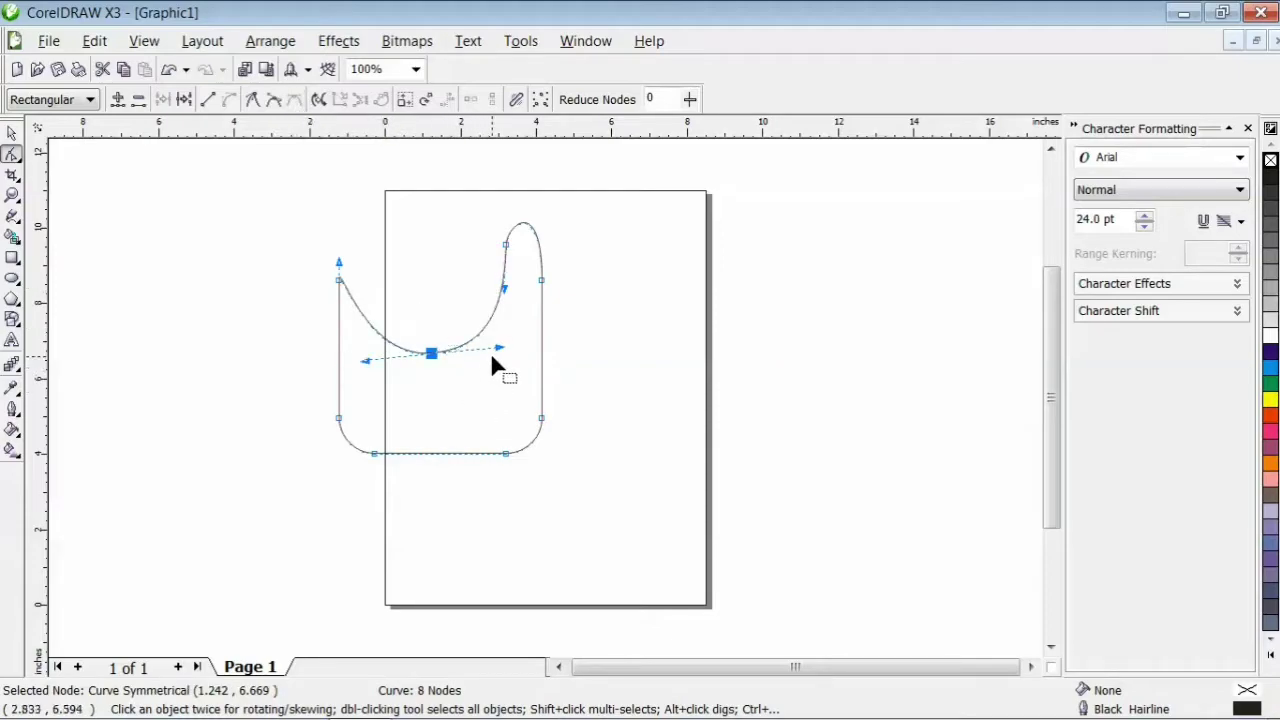
pyautogui.moveTo(502, 349)
pyautogui.mouseDown()
pyautogui.moveTo(504, 371)
pyautogui.moveTo(494, 335)
pyautogui.mouseUp()
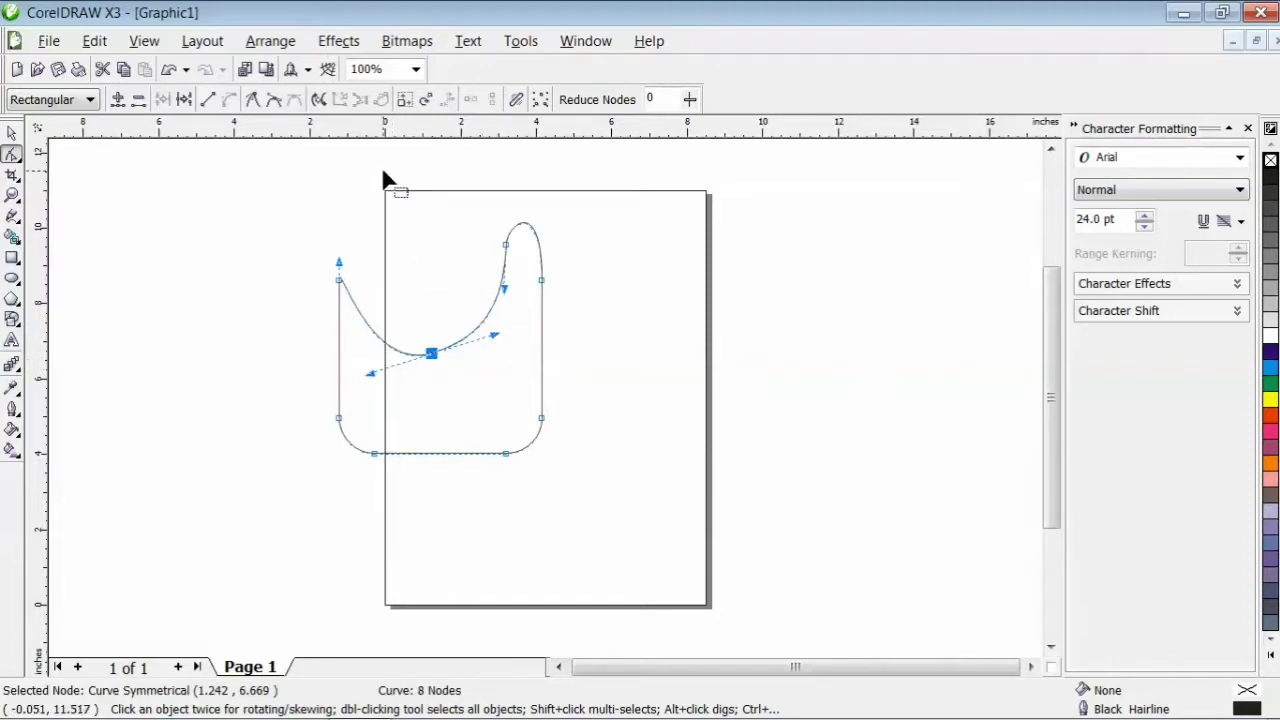
# Step: Try breaking the curve at the dip's node and pulling the loose end away, and undo both changes
pyautogui.click(184, 100)
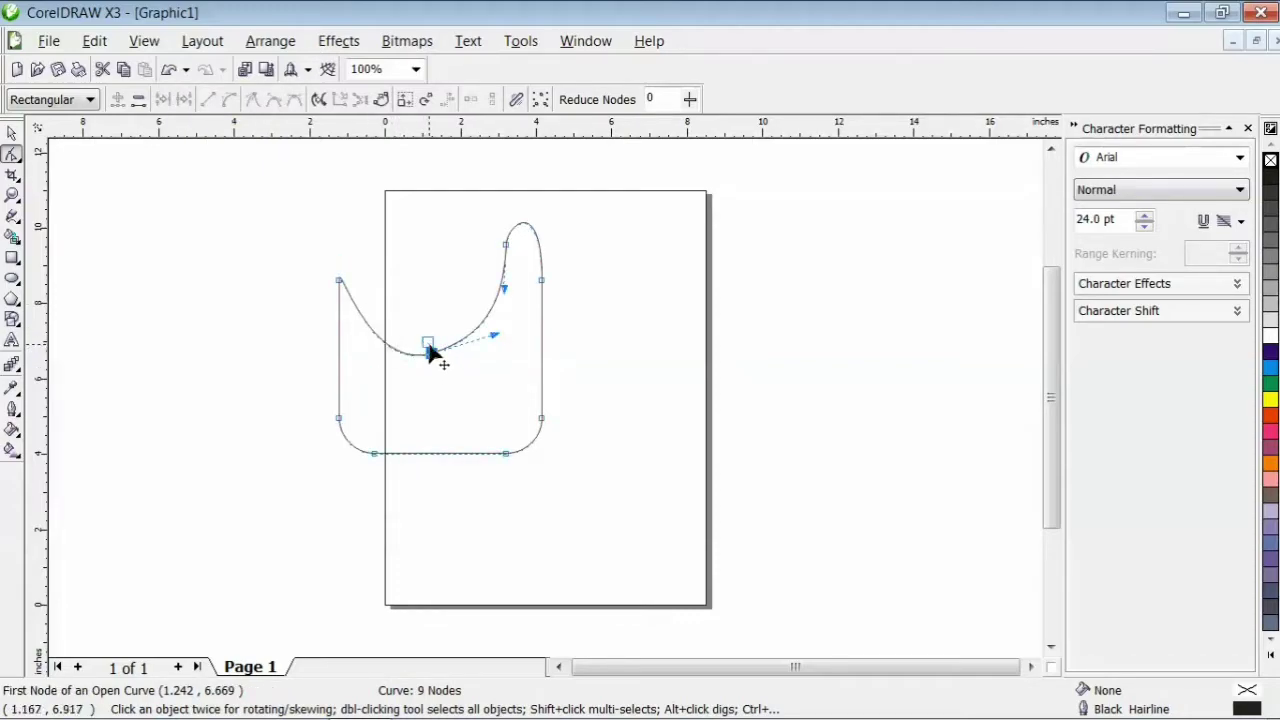
pyautogui.moveTo(429, 350); pyautogui.dragTo(413, 318)
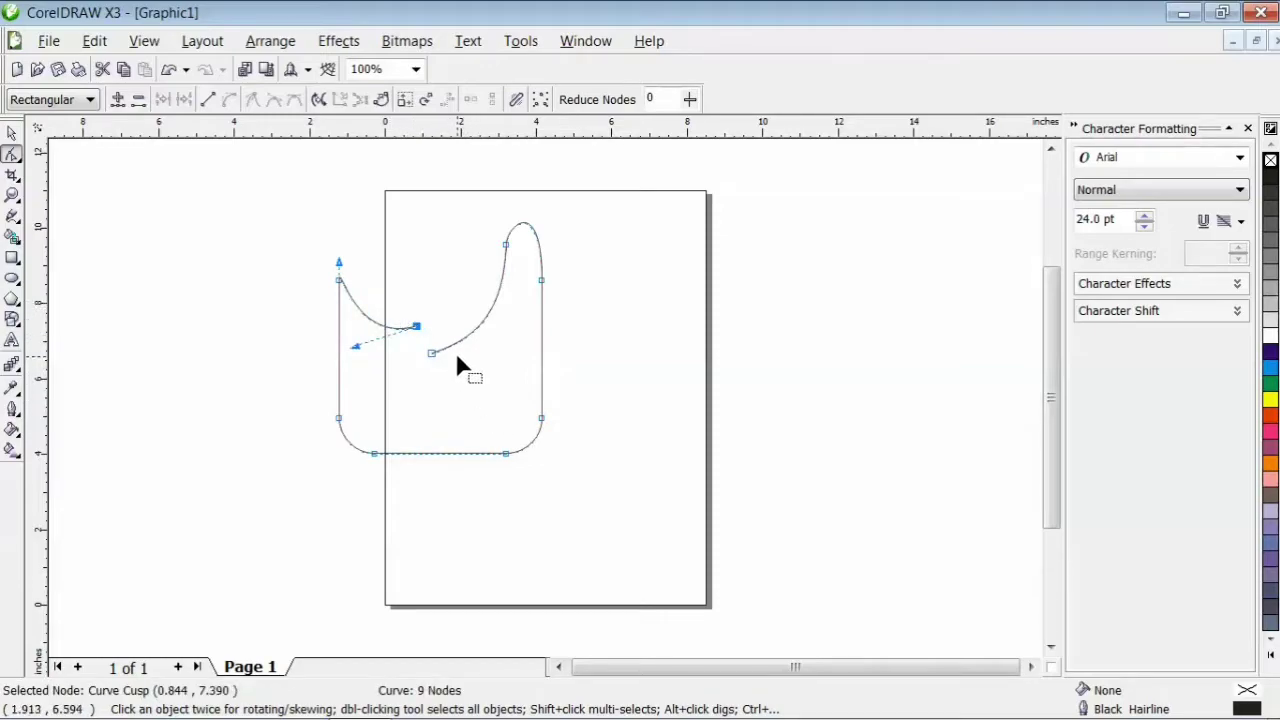
pyautogui.hotkey('ctrl', 'z')
pyautogui.hotkey('ctrl', 'z')
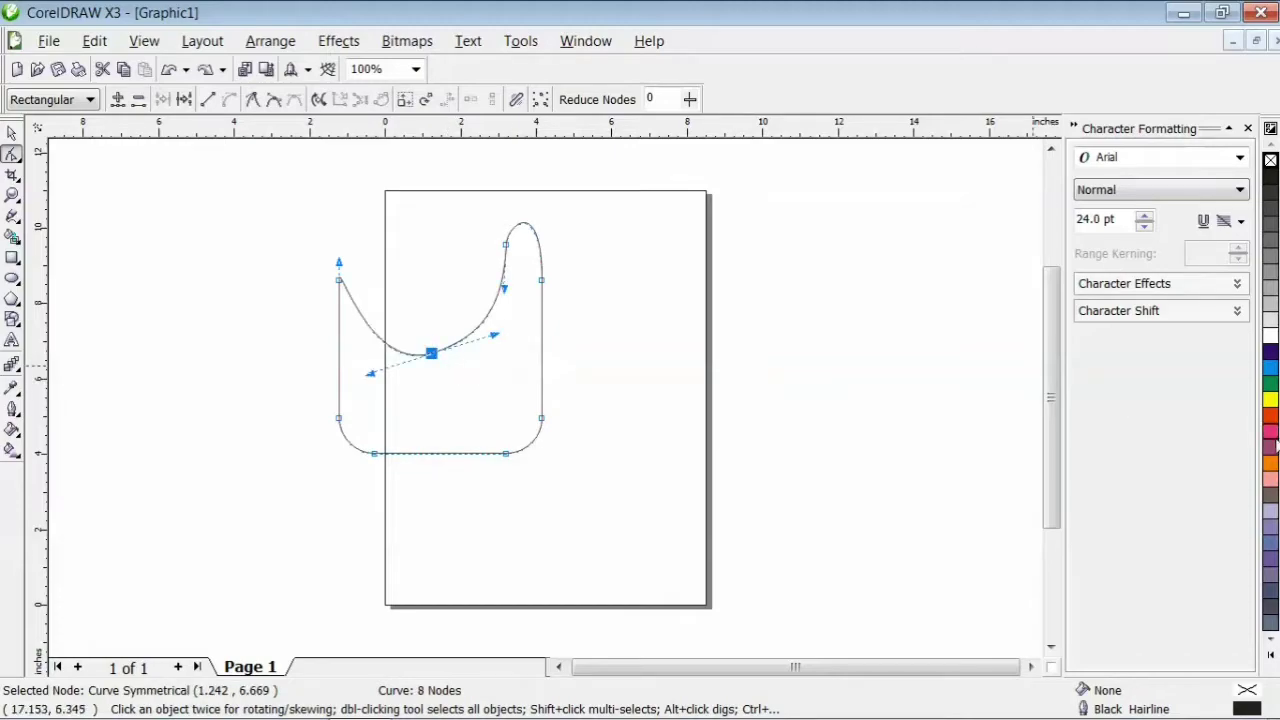
# Step: Fill the closed curve shape with red
pyautogui.click(1270, 414)
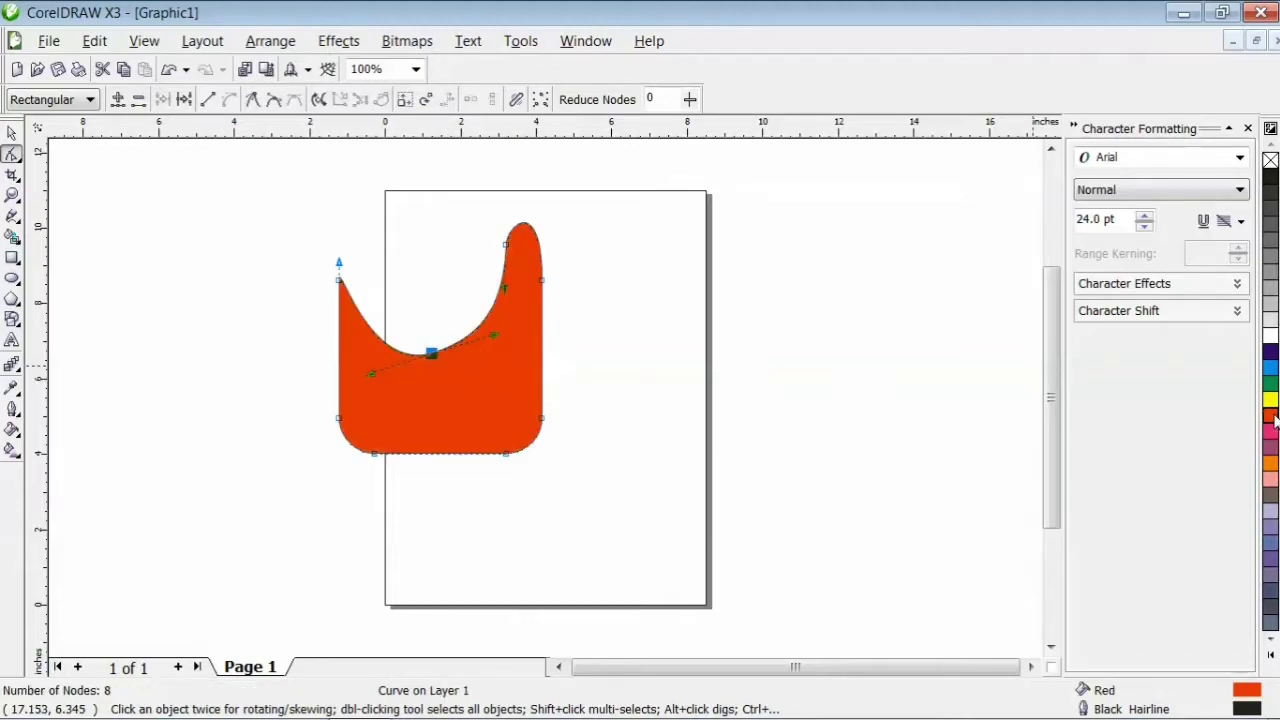
# Step: Try opening the red-filled shape by breaking its dip node and separating the ends, and undo the break
pyautogui.click(184, 99)
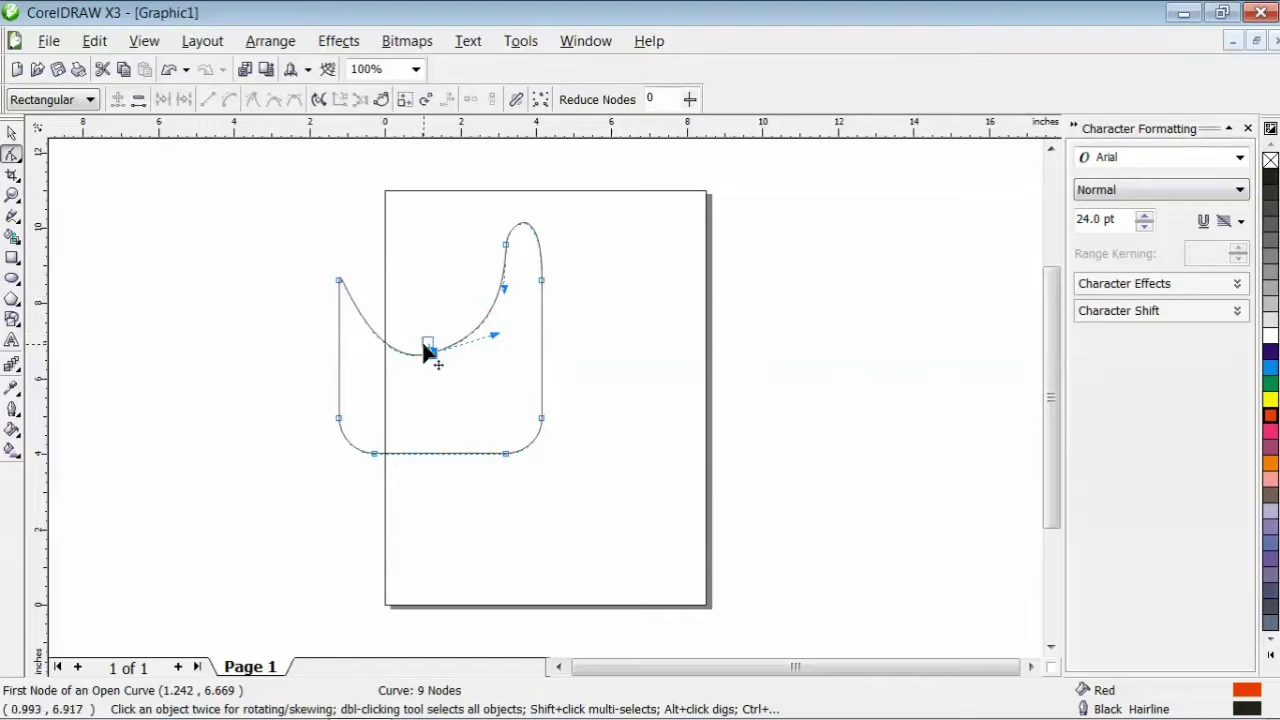
pyautogui.click(432, 344)
pyautogui.moveTo(432, 344); pyautogui.dragTo(421, 322)
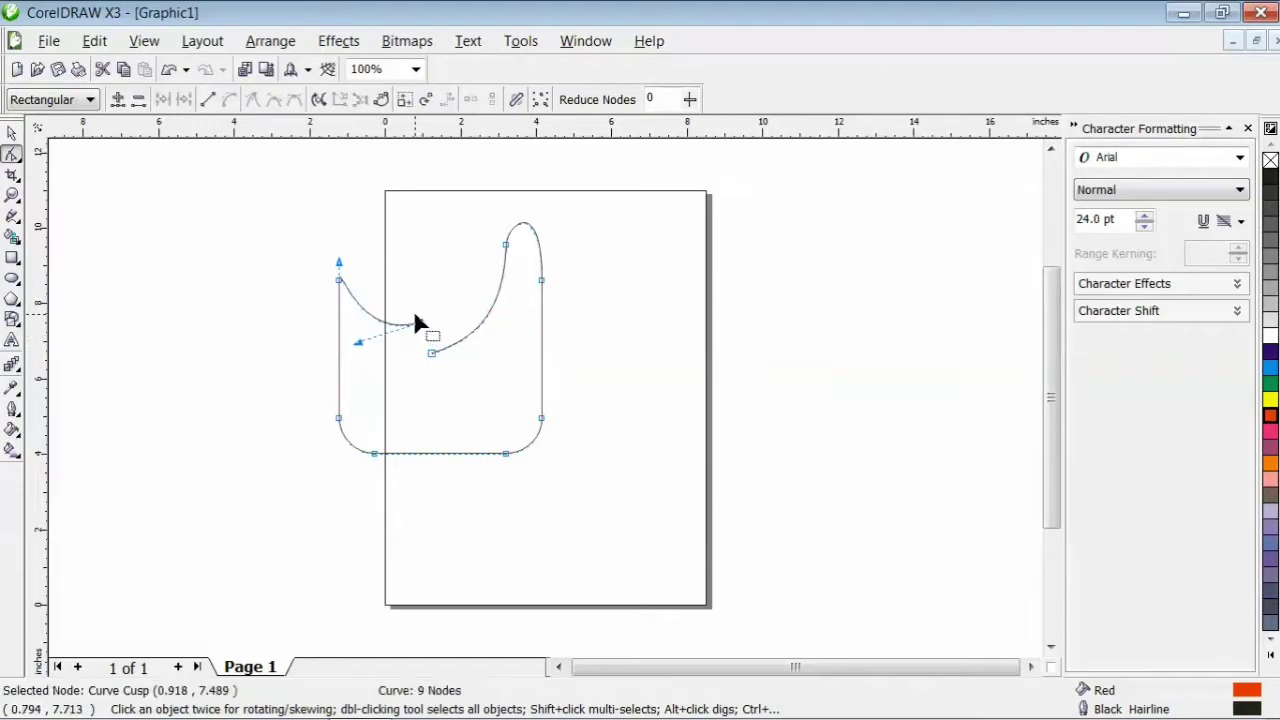
pyautogui.hotkey('ctrl', 'z')
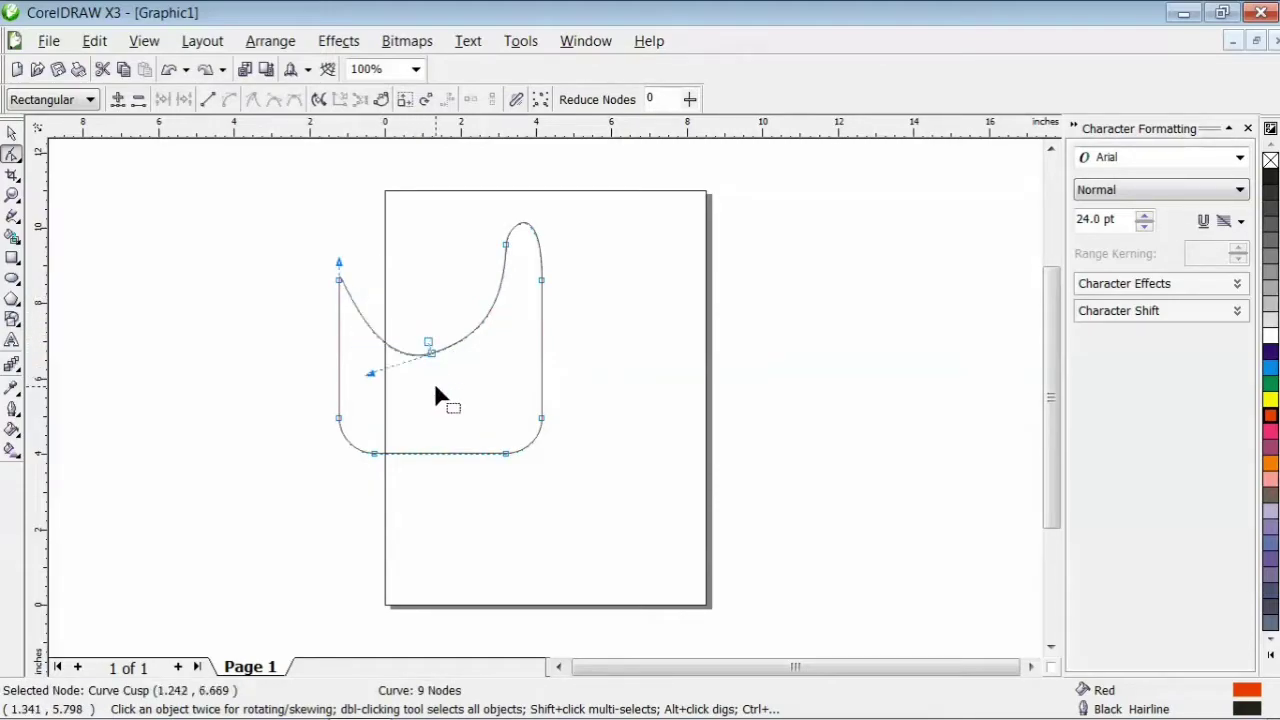
pyautogui.hotkey('ctrl', 'z')
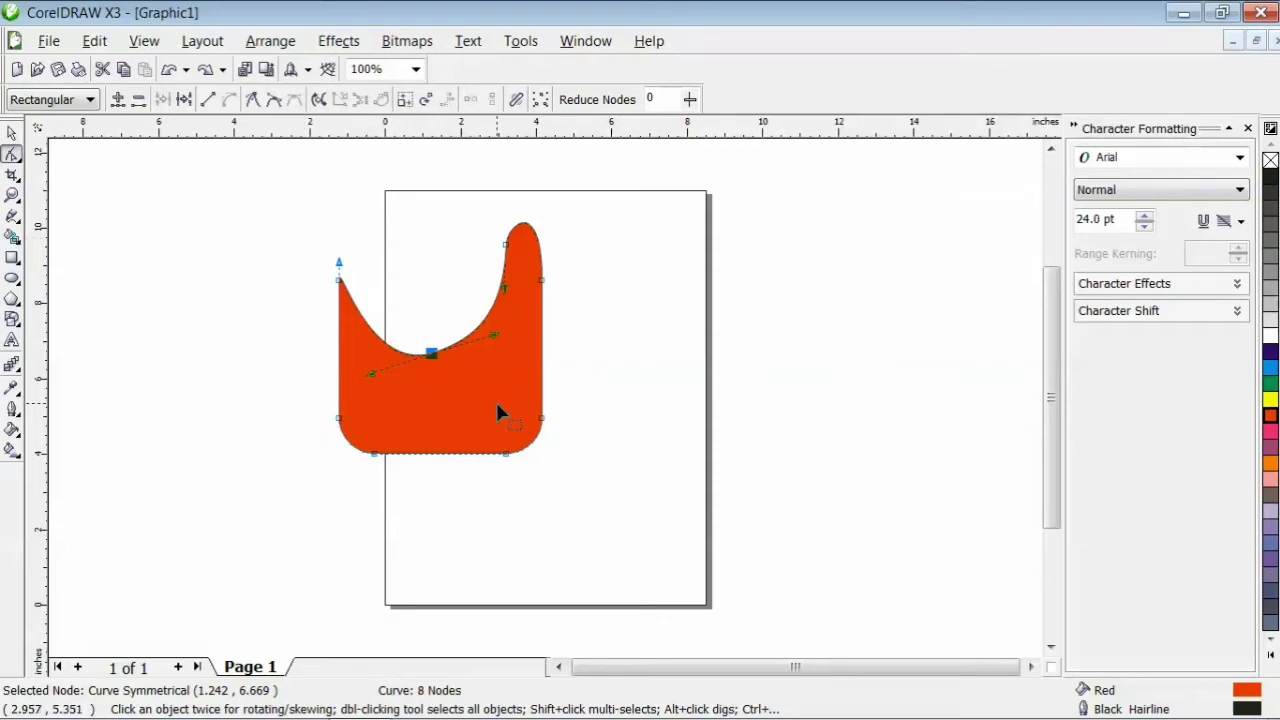
# Step: Delete the selected node at the bottom of the red shape's dip
pyautogui.press('Delete')
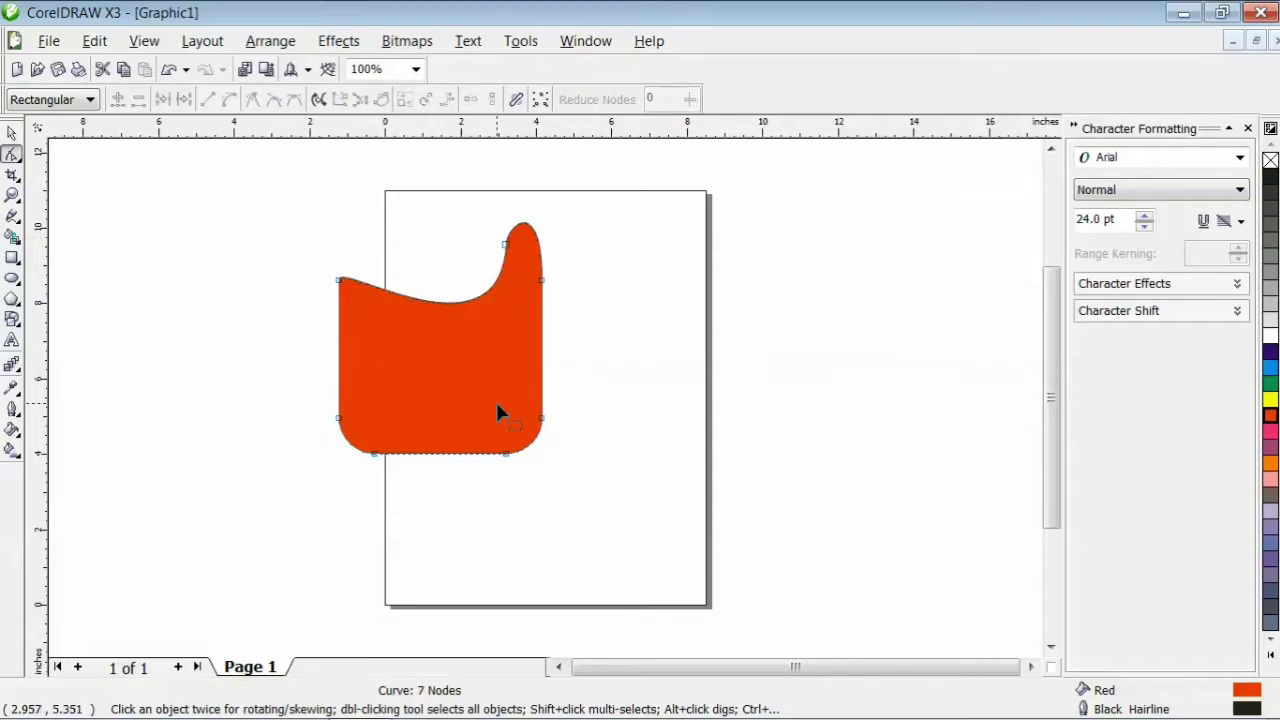
# Step: Activate the Smudge Brush and set its nib size to 0.57 inches
pyautogui.click(21, 166)
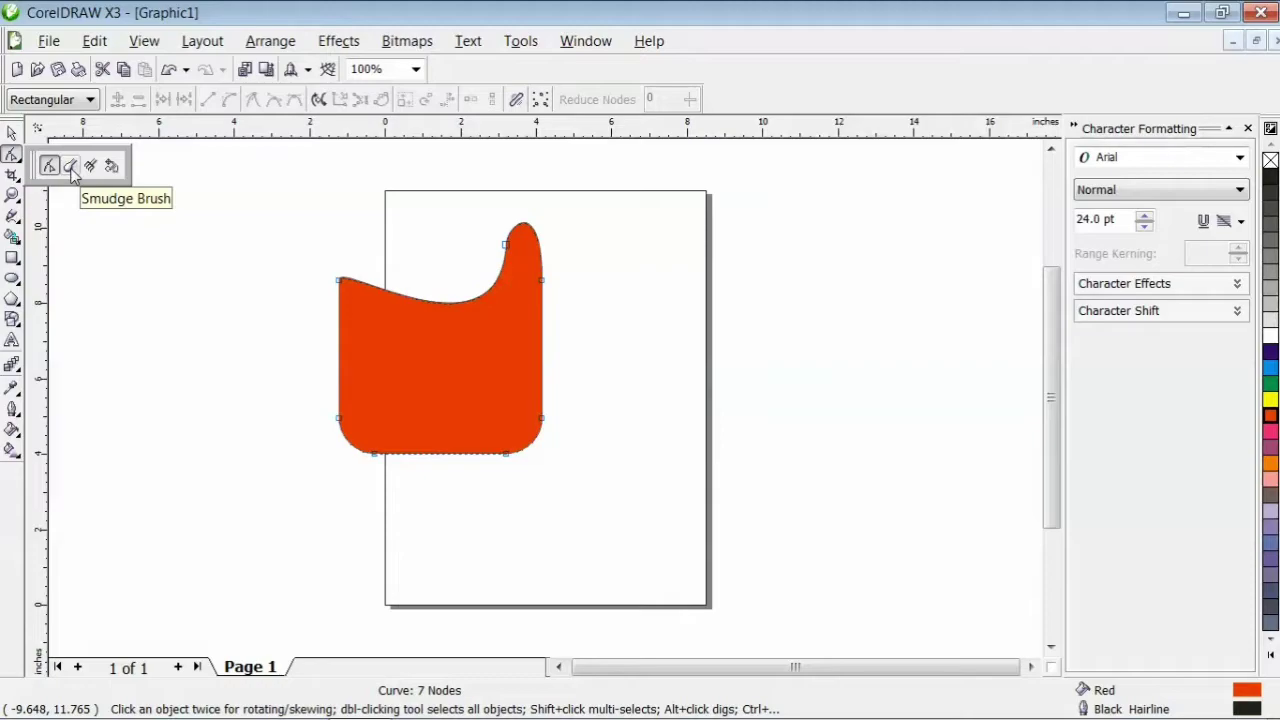
pyautogui.click(71, 167)
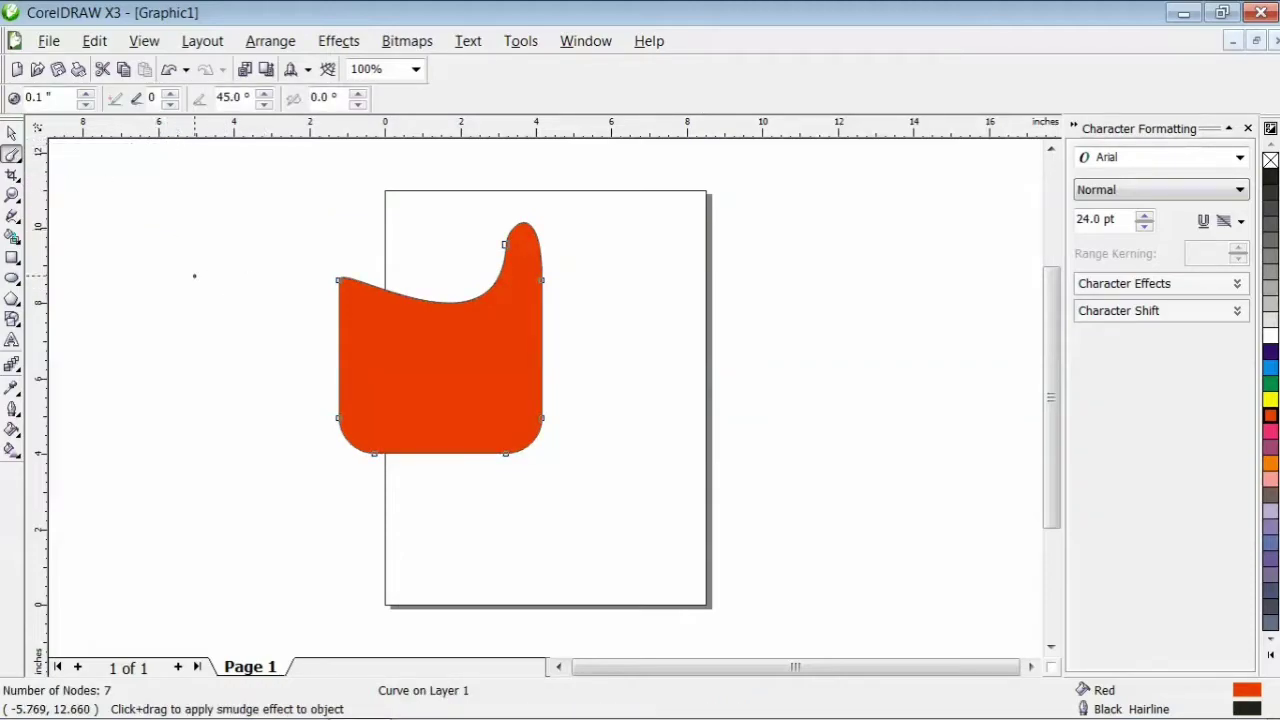
pyautogui.click(86, 93)
pyautogui.click(86, 93)
pyautogui.click(86, 93)
pyautogui.click(86, 93)
pyautogui.click(86, 93)
pyautogui.click(86, 93)
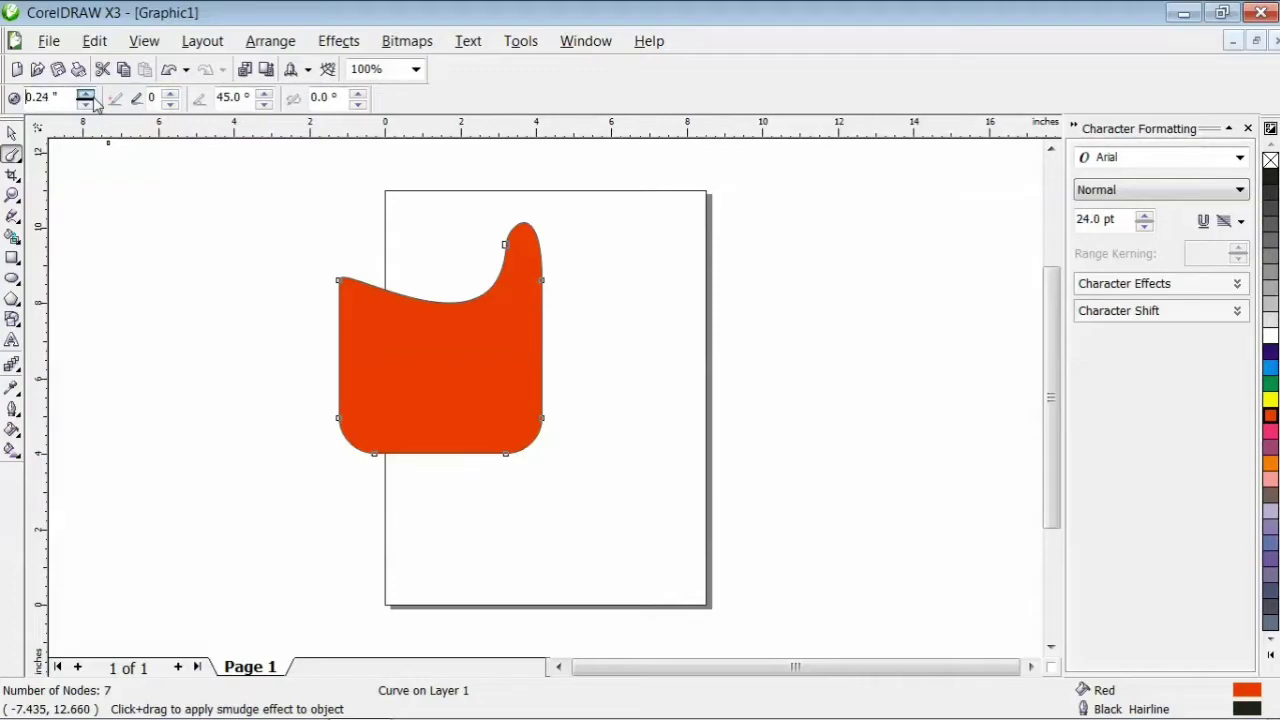
pyautogui.click(88, 94)
pyautogui.click(88, 94)
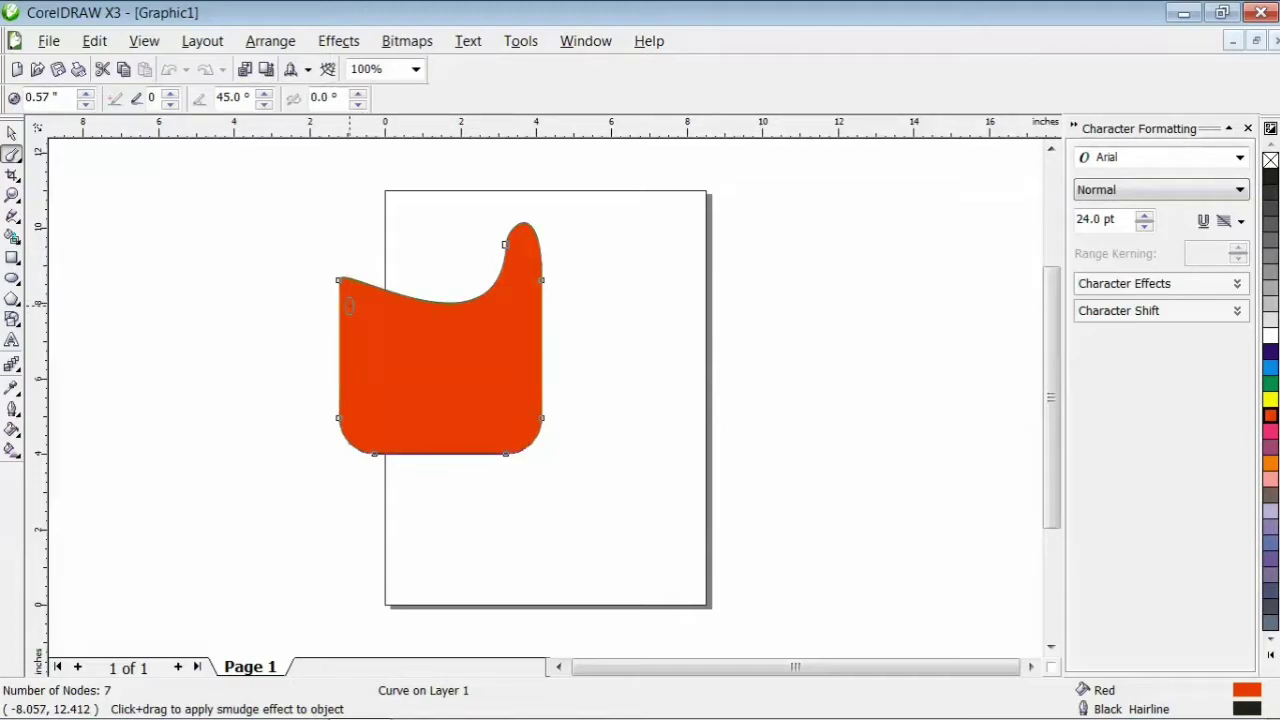
# Step: Smudge an arm outward from the shape's left edge, and with the dryout set to 2 pull a tapering second arm below it
pyautogui.moveTo(316, 313)
pyautogui.mouseDown()
pyautogui.moveTo(210, 316)
pyautogui.moveTo(193, 339)
pyautogui.mouseUp()
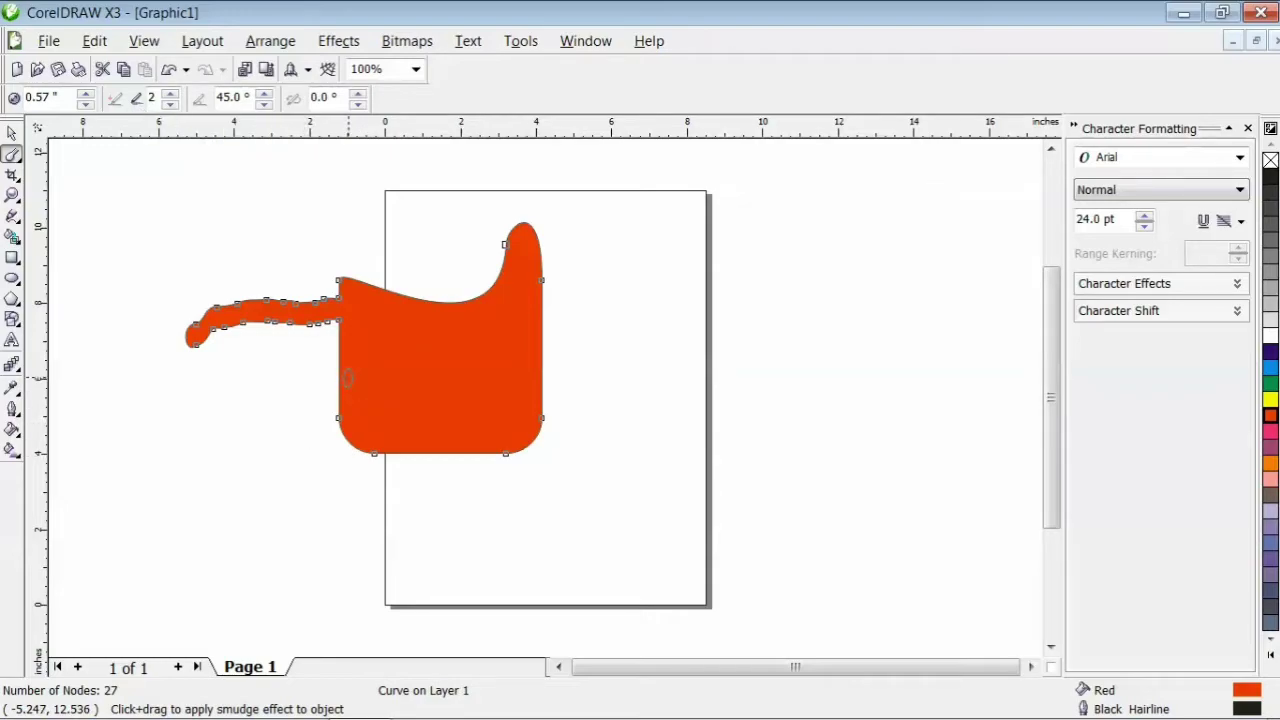
pyautogui.moveTo(348, 377)
pyautogui.mouseDown()
pyautogui.moveTo(306, 391)
pyautogui.moveTo(211, 470)
pyautogui.mouseUp()
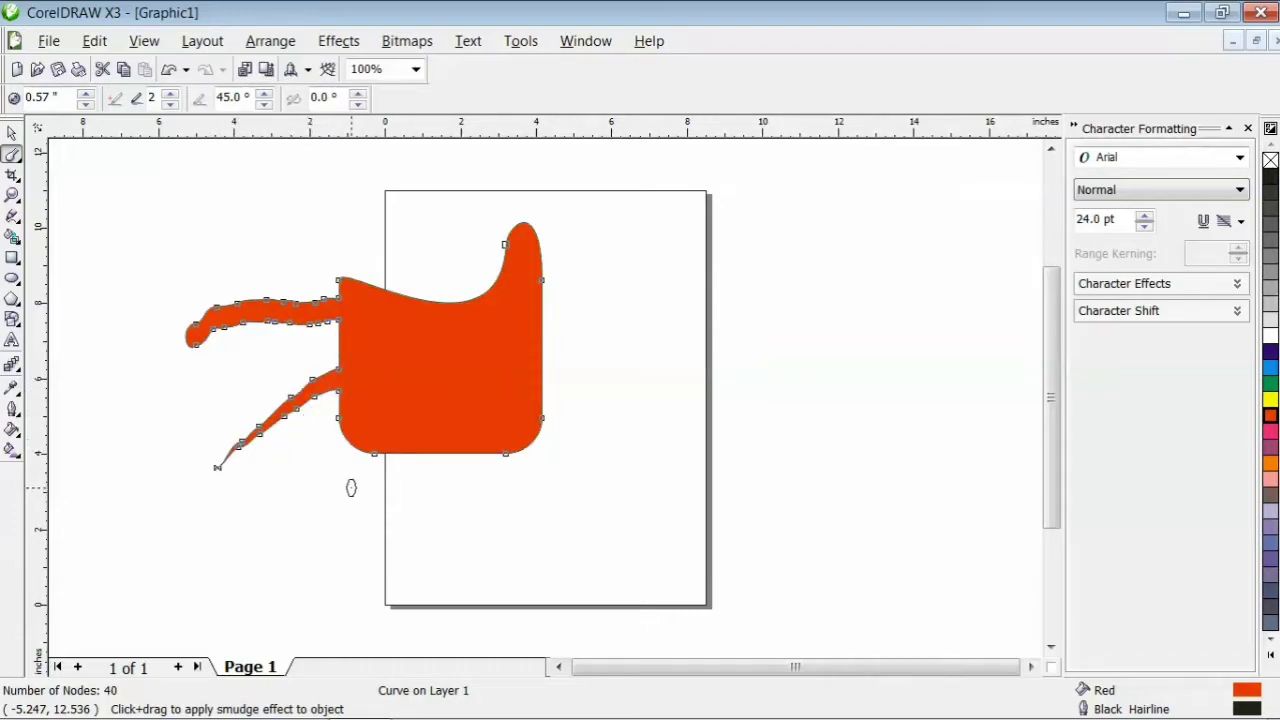
# Step: Smudge narrow cuts inward from the bottom-left corner, bottom-right corner and right edge, and pull a thin arm up from the top edge
pyautogui.moveTo(358, 455); pyautogui.dragTo(370, 418)
pyautogui.moveTo(388, 362); pyautogui.dragTo(392, 350)
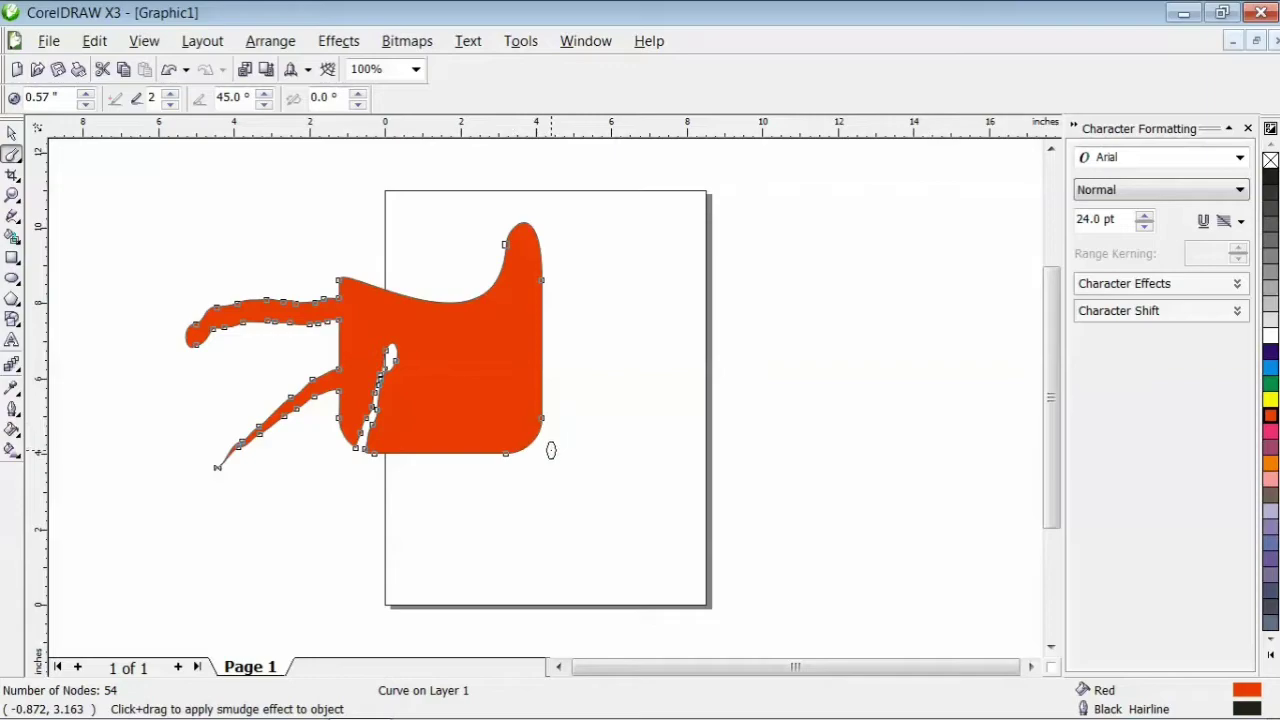
pyautogui.moveTo(550, 451); pyautogui.dragTo(515, 424)
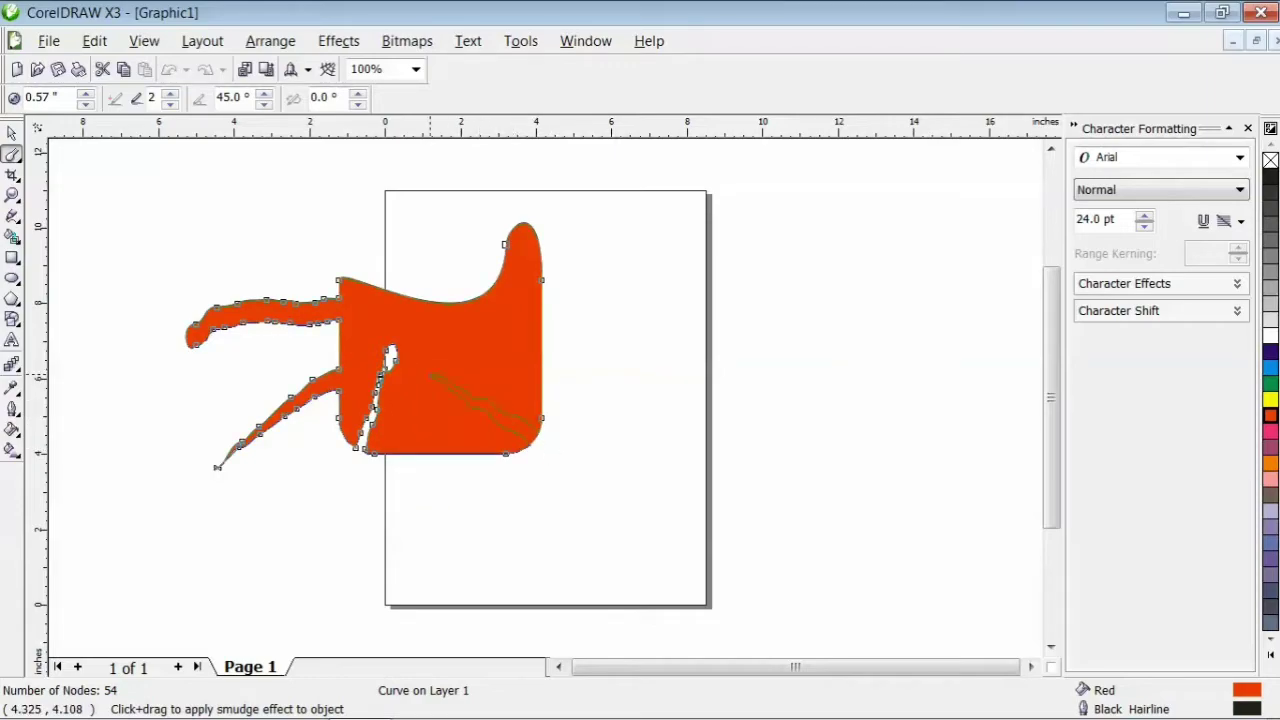
pyautogui.moveTo(430, 375); pyautogui.dragTo(428, 373)
pyautogui.moveTo(530, 333); pyautogui.dragTo(485, 375)
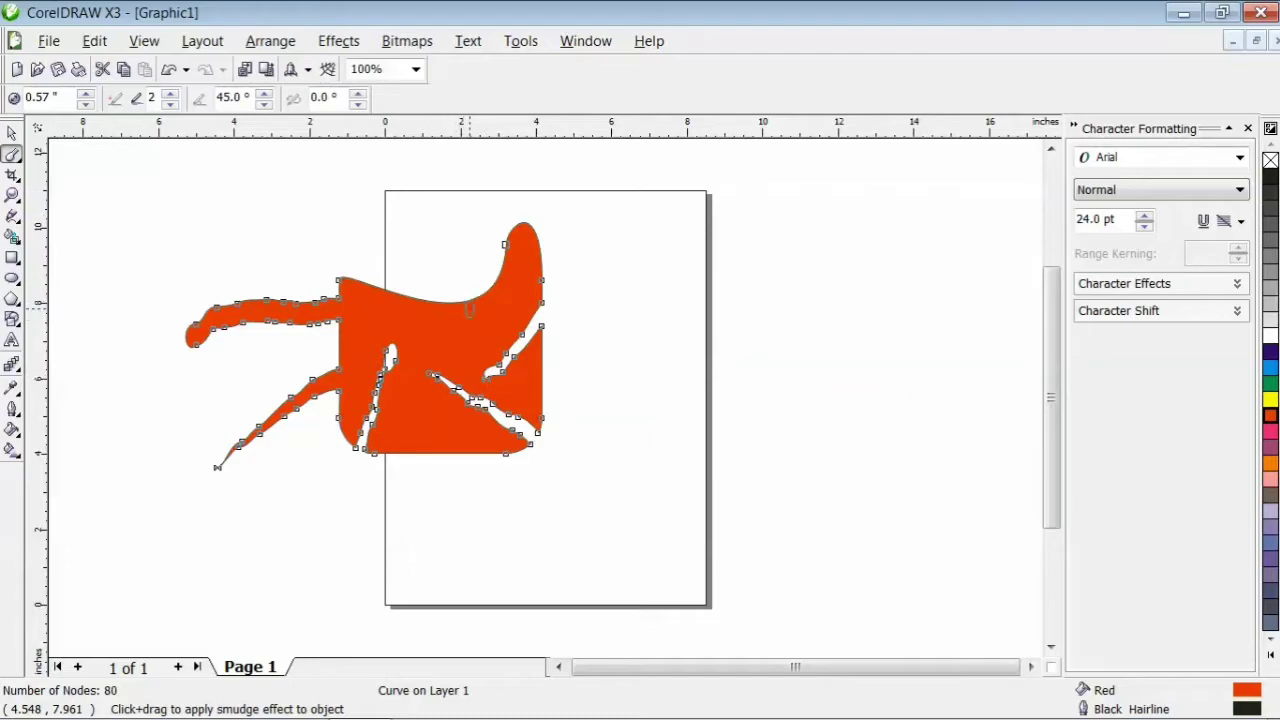
pyautogui.moveTo(470, 311); pyautogui.dragTo(393, 238)
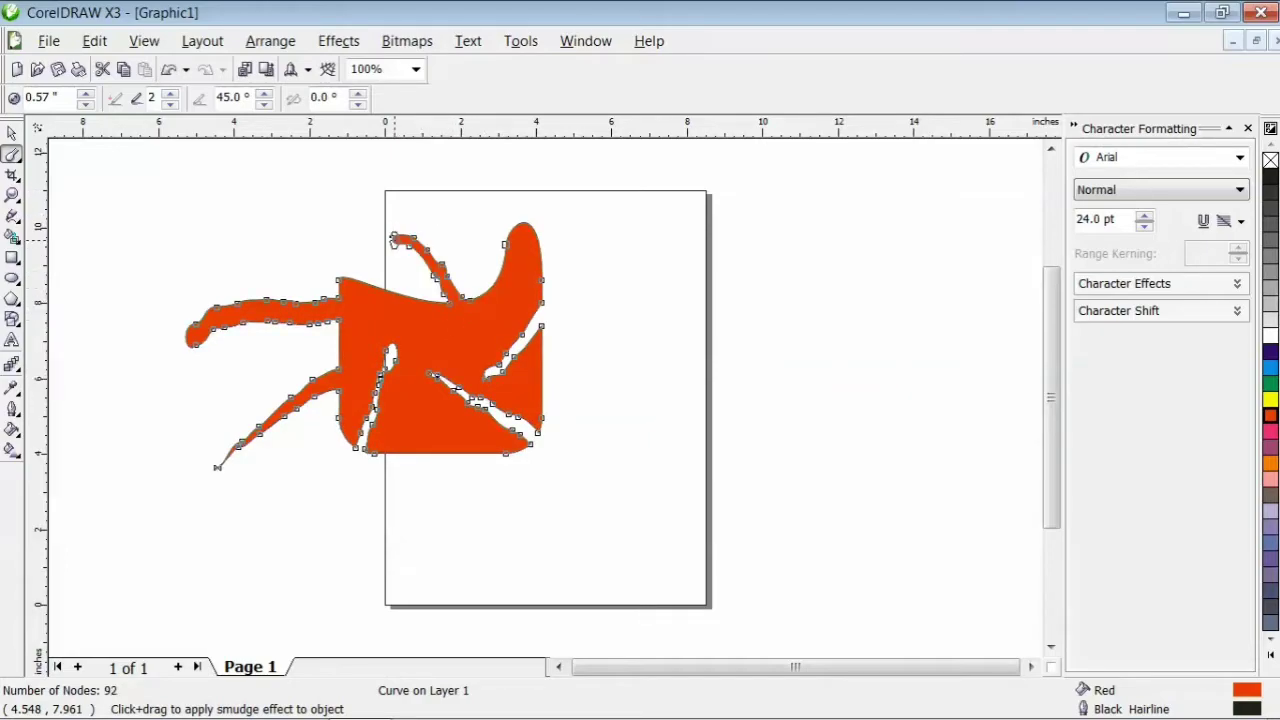
# Step: Set the Smudge Brush dryout to 5, then pull a tapering arm up from the shape's upper-right edge and smudge a cut inward below it
pyautogui.click(170, 92)
pyautogui.click(170, 92)
pyautogui.click(170, 92)
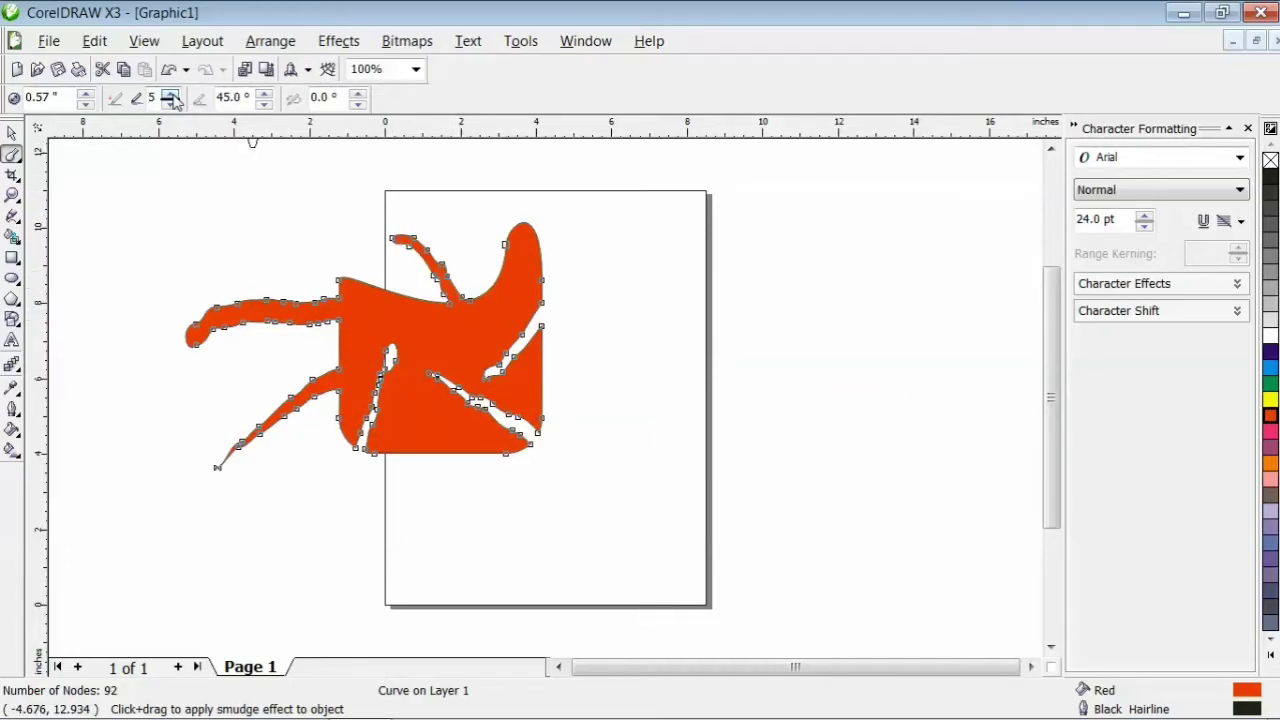
pyautogui.moveTo(535, 271)
pyautogui.mouseDown()
pyautogui.moveTo(614, 143)
pyautogui.moveTo(610, 164)
pyautogui.mouseUp()
pyautogui.moveTo(557, 281); pyautogui.dragTo(468, 345)
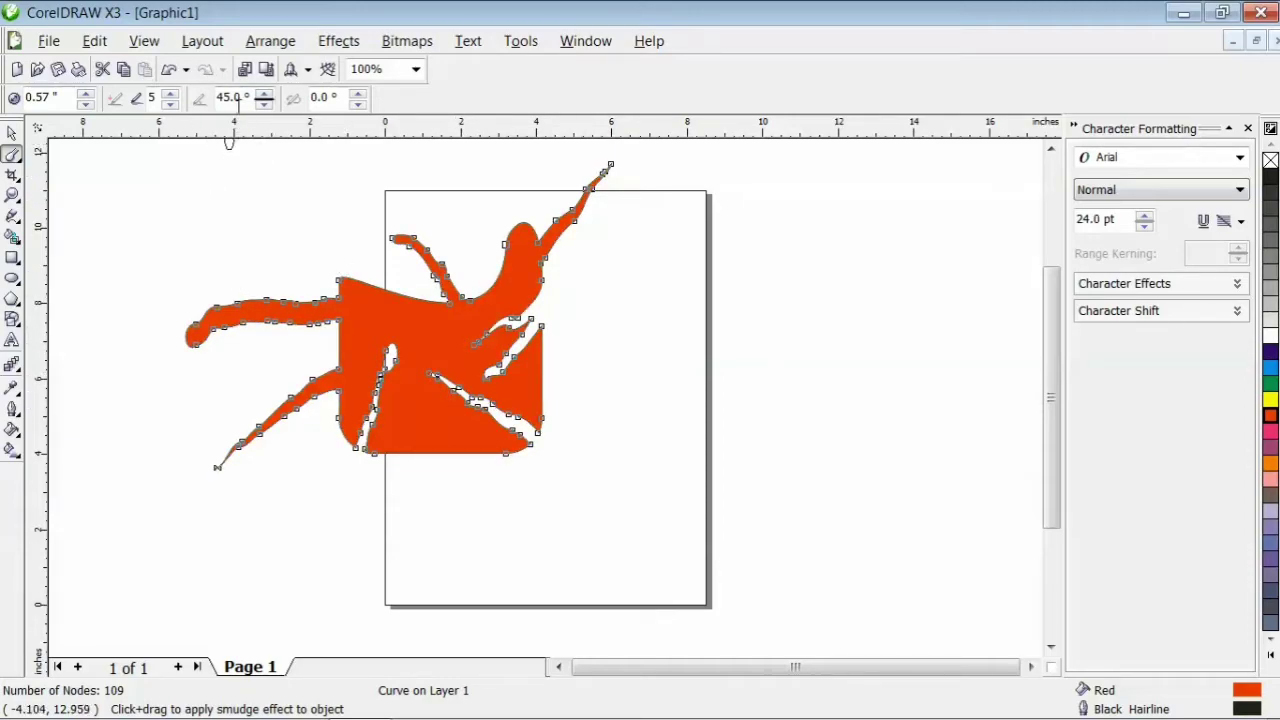
# Step: Set the brush tilt to 52° and the bearing to 30°, and smudge a narrow cut down from the top edge near the upper-left corner
pyautogui.click(265, 93)
pyautogui.click(358, 93)
pyautogui.click(358, 93)
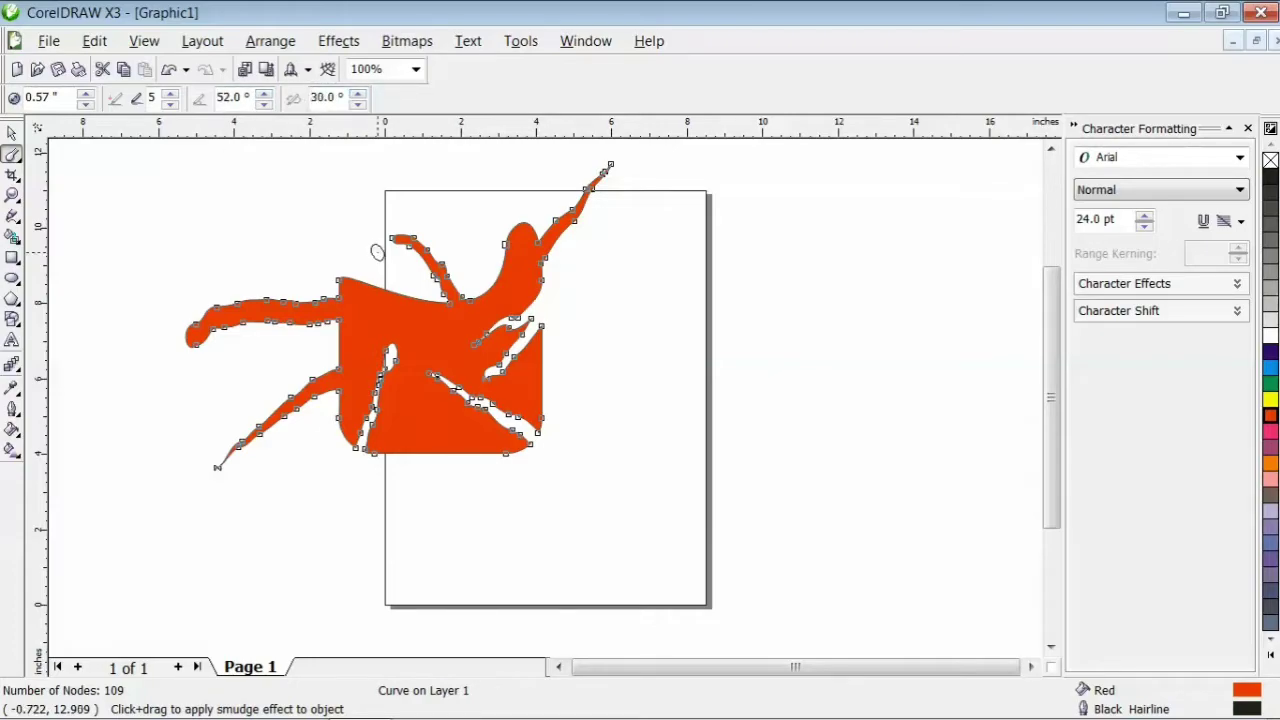
pyautogui.moveTo(382, 277); pyautogui.dragTo(372, 408)
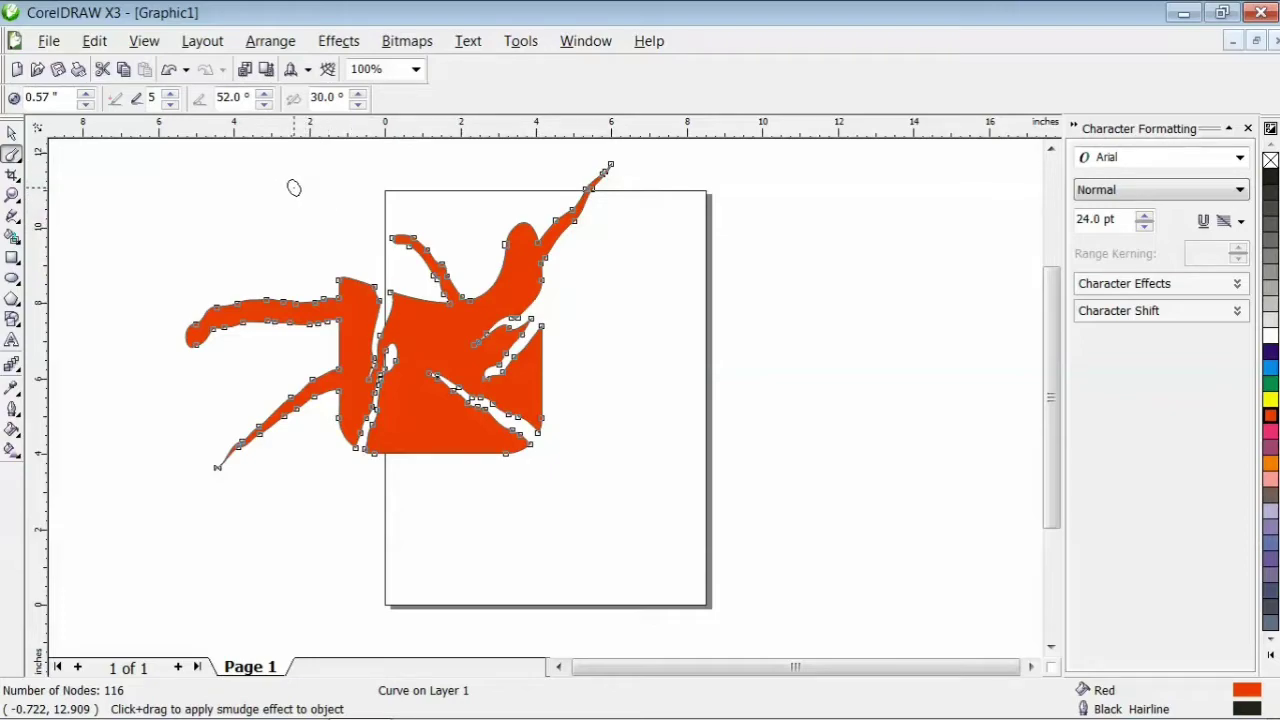
# Step: Set the Smudge Brush tilt to 41° and the bearing to 0°
pyautogui.click(264, 103)
pyautogui.click(264, 103)
pyautogui.click(264, 103)
pyautogui.click(264, 103)
pyautogui.click(264, 103)
pyautogui.click(357, 103)
pyautogui.click(357, 103)
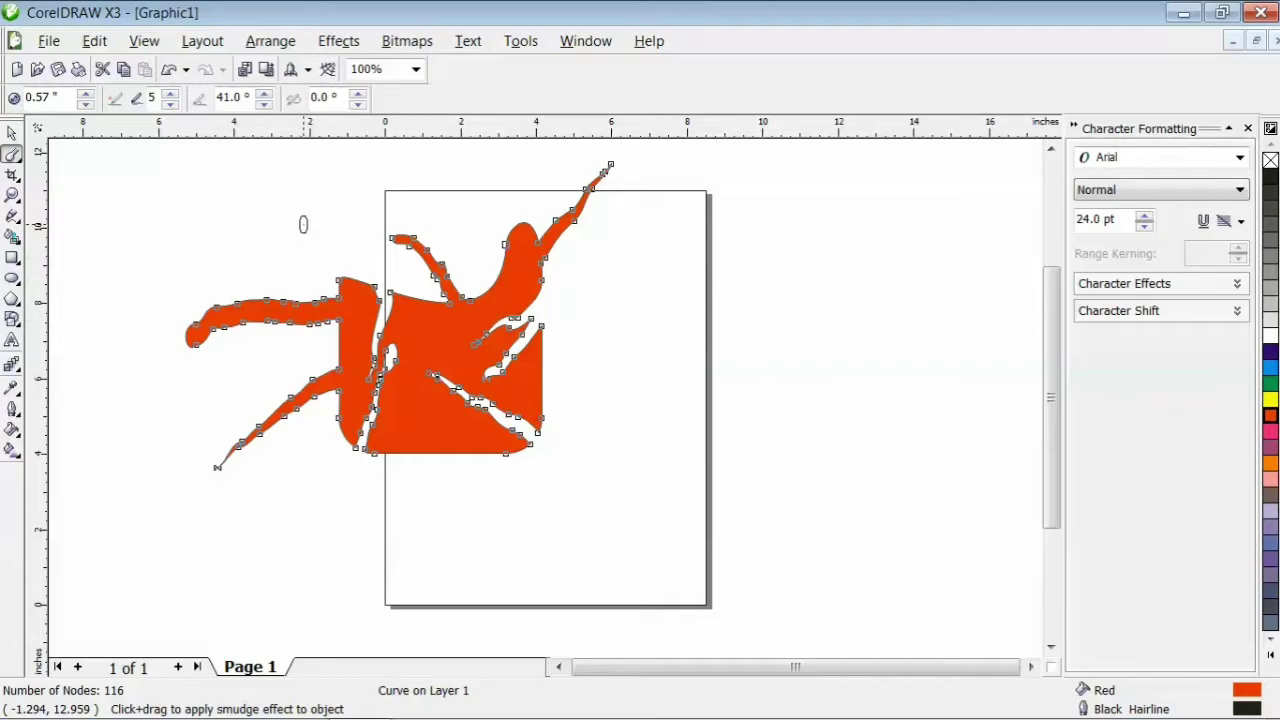
# Step: Roughen part of the upper-left arm's top edge using the Roughen Brush with a nib size of 0.5 inches
pyautogui.click(19, 163)
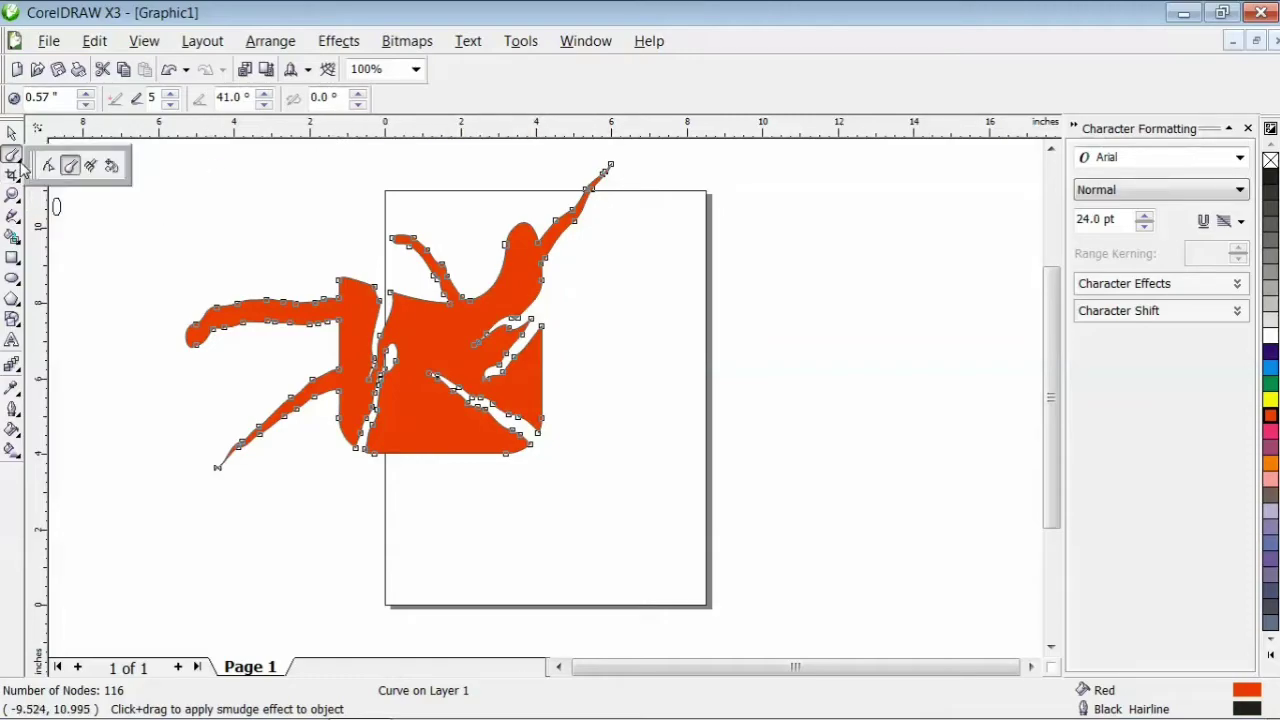
pyautogui.click(91, 167)
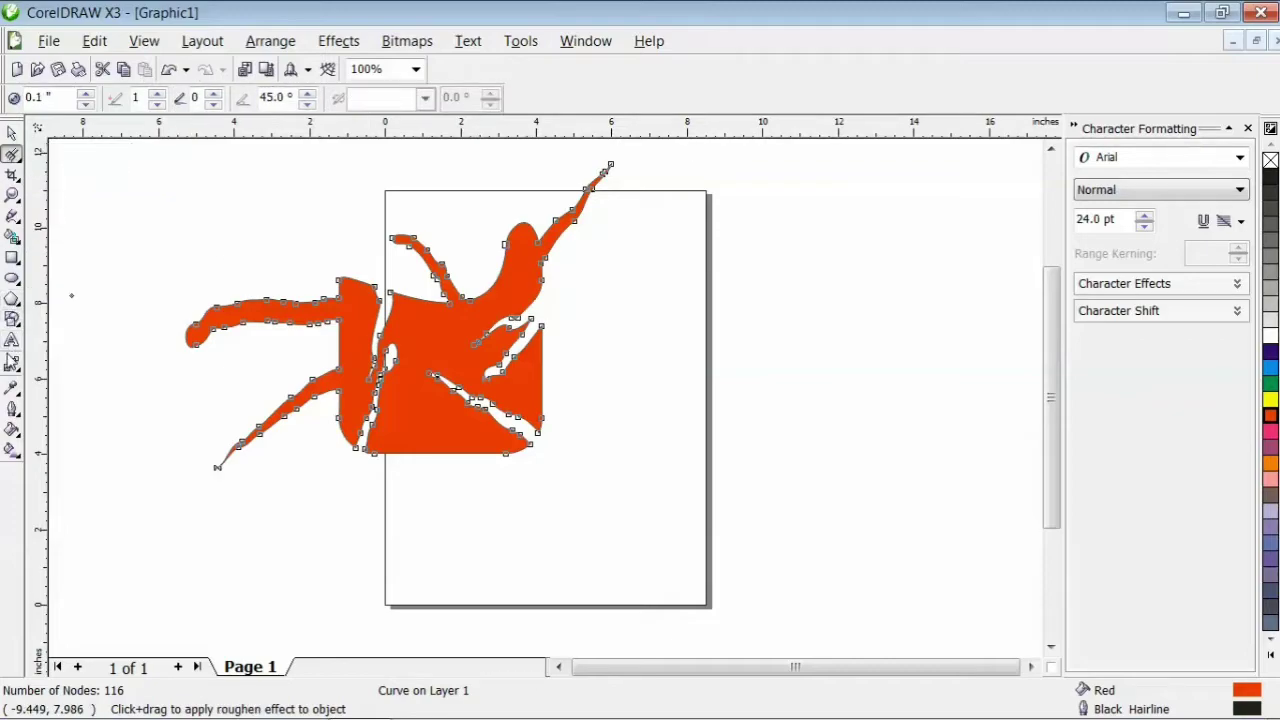
pyautogui.click(12, 196)
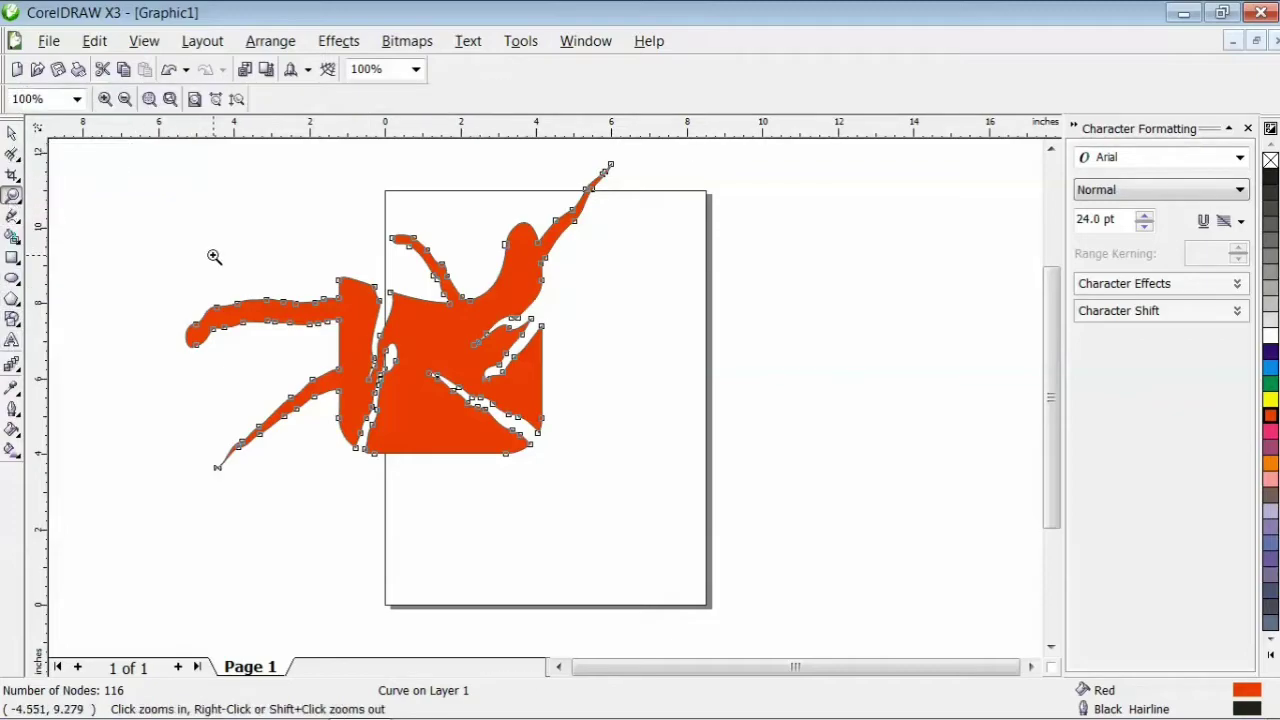
pyautogui.moveTo(215, 258); pyautogui.dragTo(366, 325)
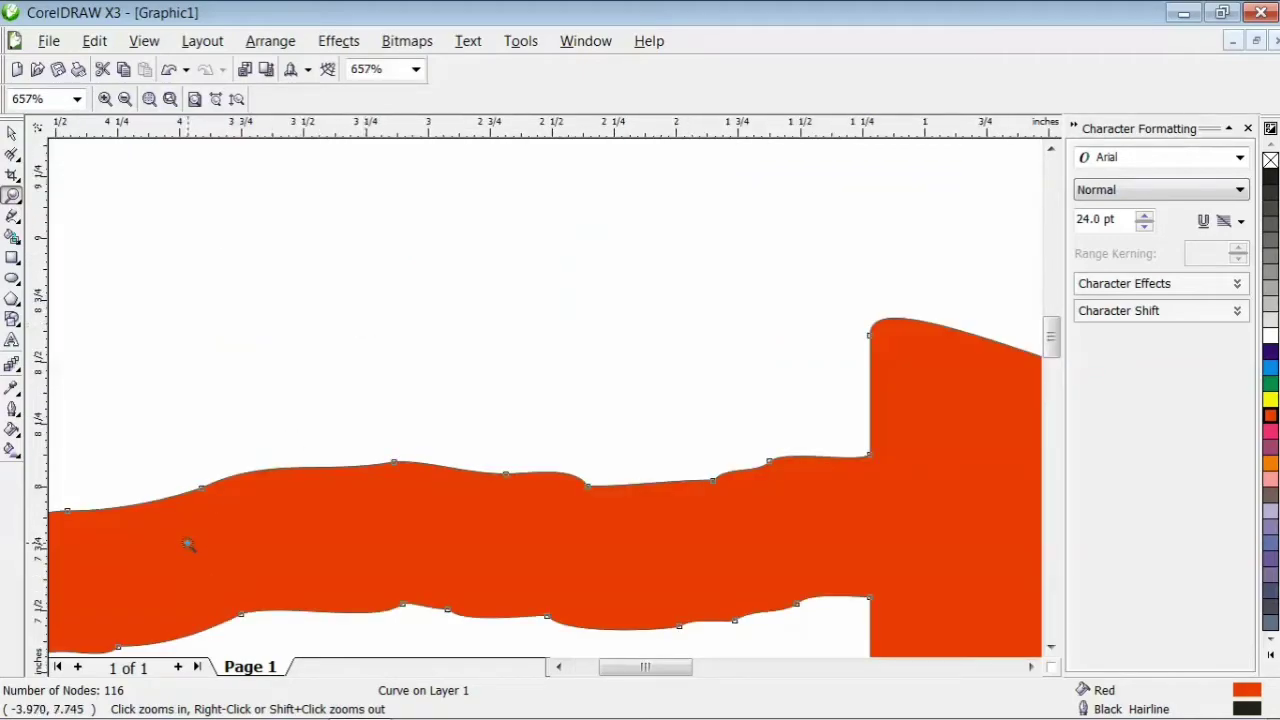
pyautogui.click(12, 155)
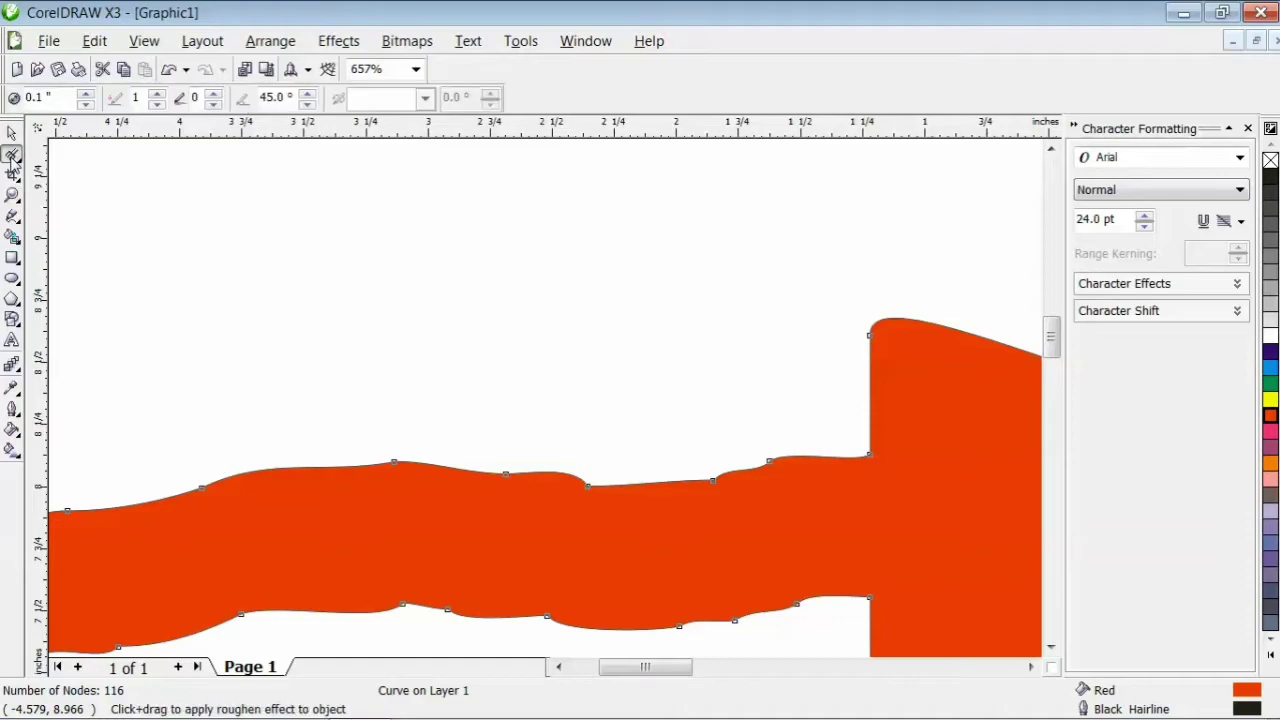
pyautogui.click(86, 93)
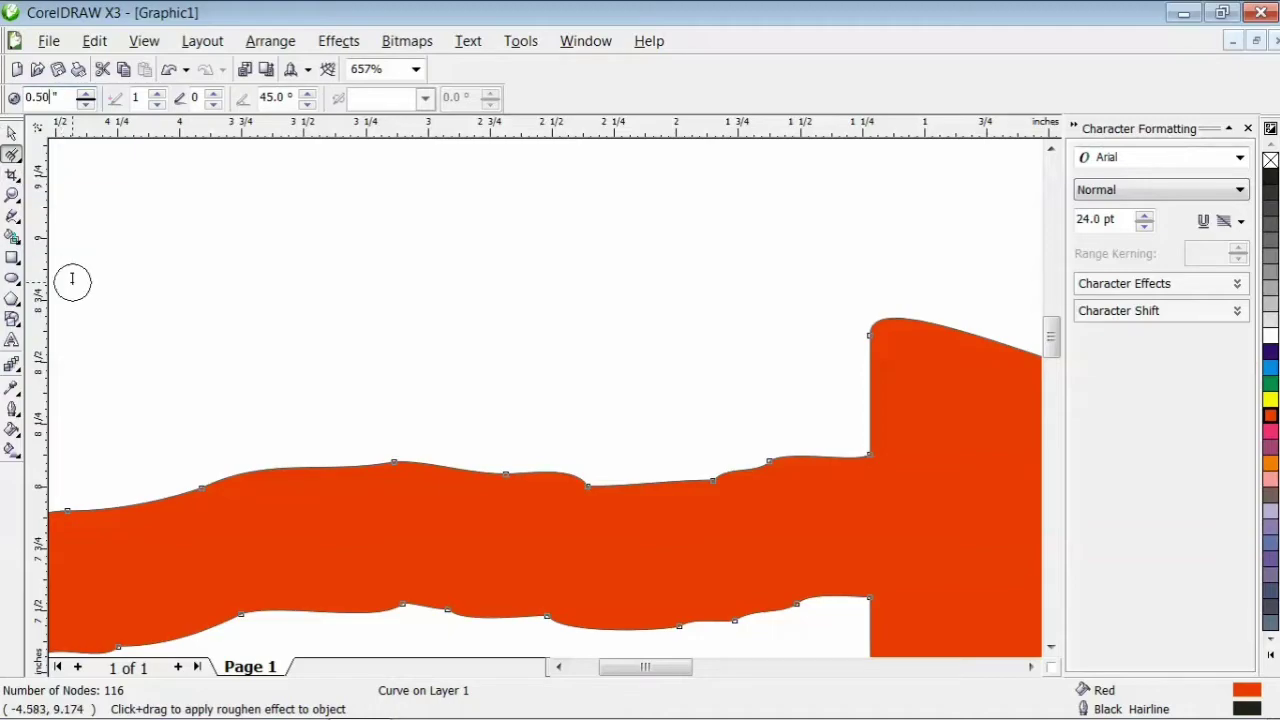
pyautogui.press('Return')
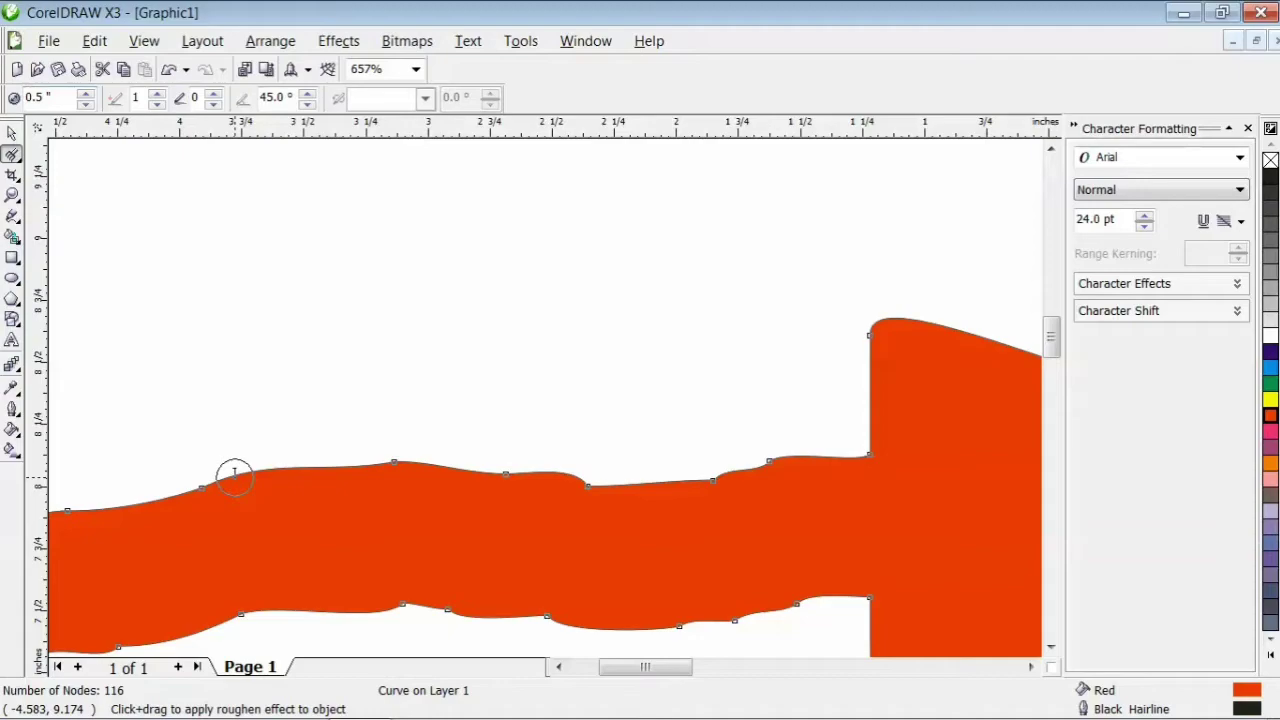
pyautogui.moveTo(234, 476)
pyautogui.mouseDown()
pyautogui.moveTo(271, 463)
pyautogui.moveTo(335, 490)
pyautogui.moveTo(383, 471)
pyautogui.mouseUp()
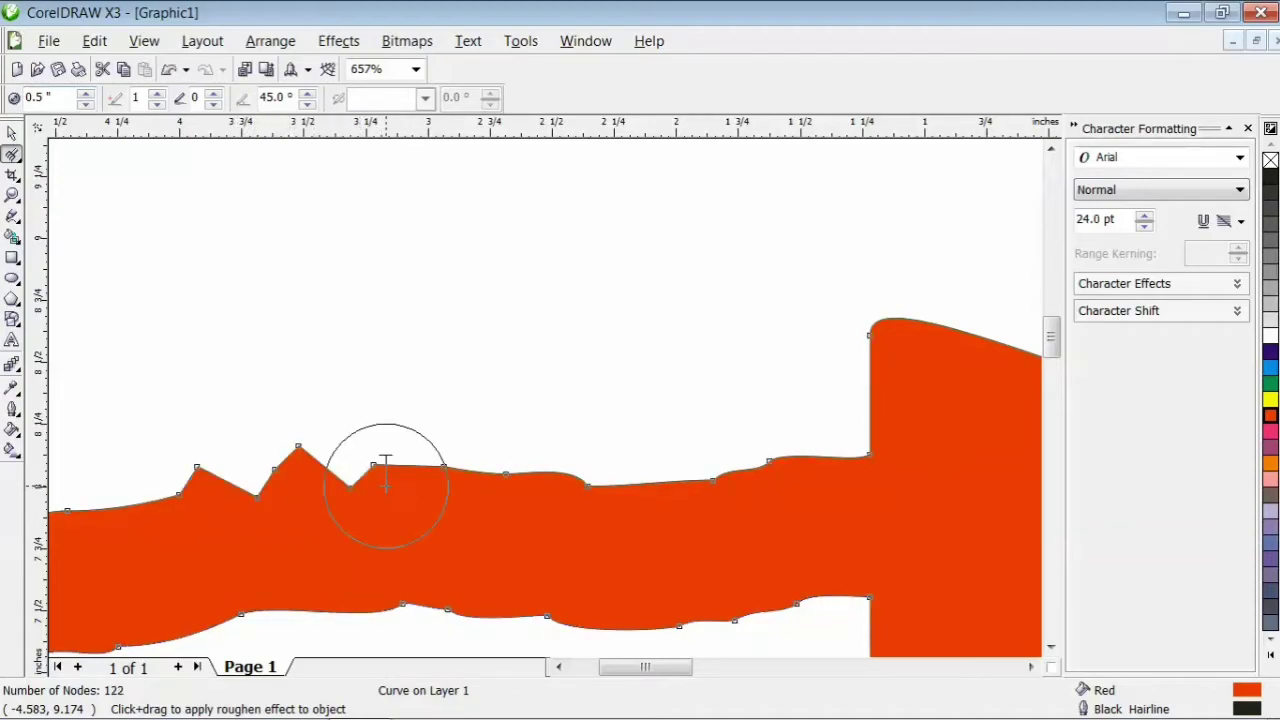
# Step: Reduce the nib size to 0.34 inches and roughen the middle stretch of the arm's top edge with smaller spikes
pyautogui.click(86, 104)
pyautogui.click(86, 104)
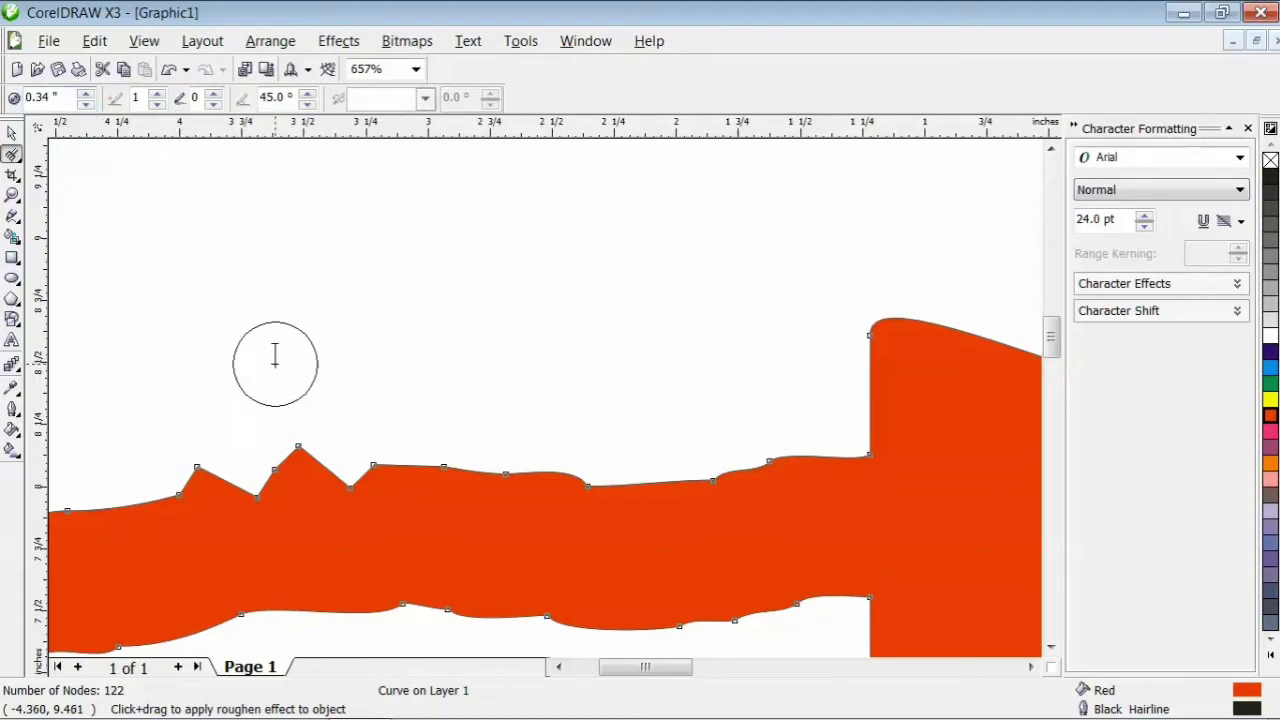
pyautogui.moveTo(392, 470)
pyautogui.mouseDown()
pyautogui.moveTo(512, 509)
pyautogui.moveTo(536, 463)
pyautogui.moveTo(578, 482)
pyautogui.moveTo(597, 467)
pyautogui.moveTo(663, 466)
pyautogui.mouseUp()
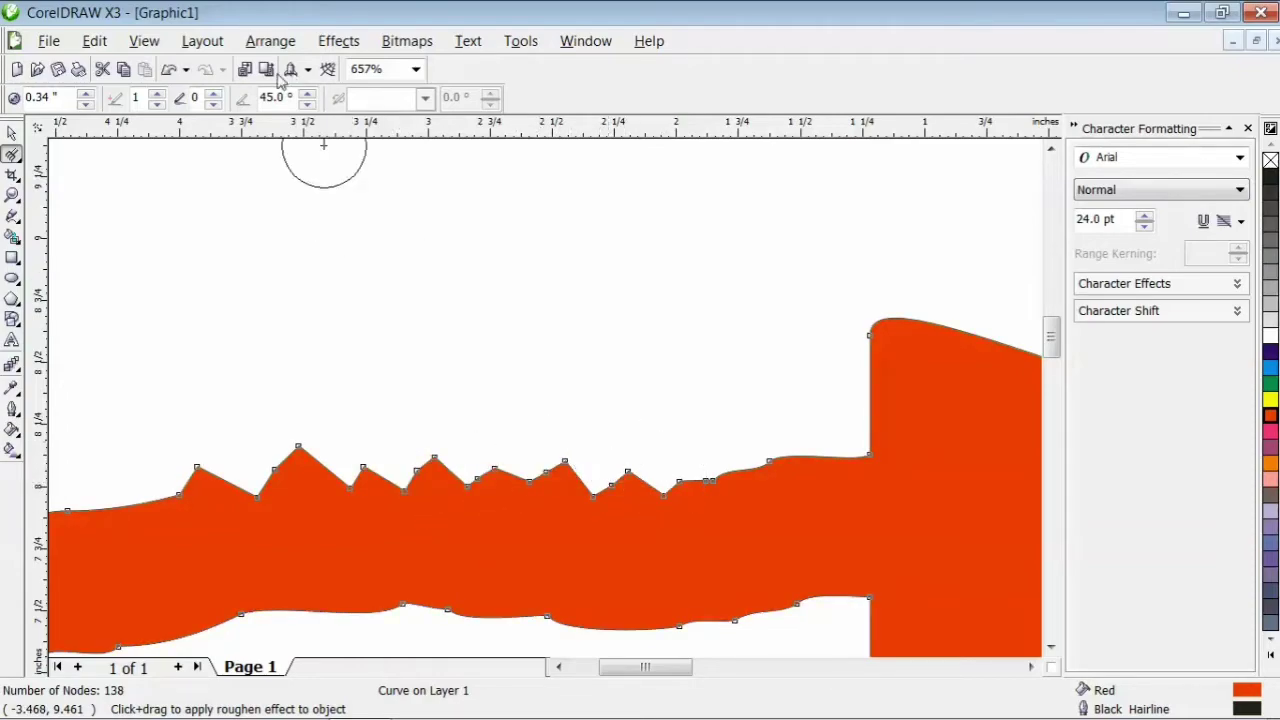
# Step: Roughen the outer part of the arm's top edge at spike frequency 8, and the part beside the body at frequency 5
pyautogui.click(158, 94)
pyautogui.click(158, 93)
pyautogui.moveTo(124, 503)
pyautogui.mouseDown()
pyautogui.moveTo(151, 506)
pyautogui.moveTo(214, 466)
pyautogui.moveTo(226, 502)
pyautogui.mouseUp()
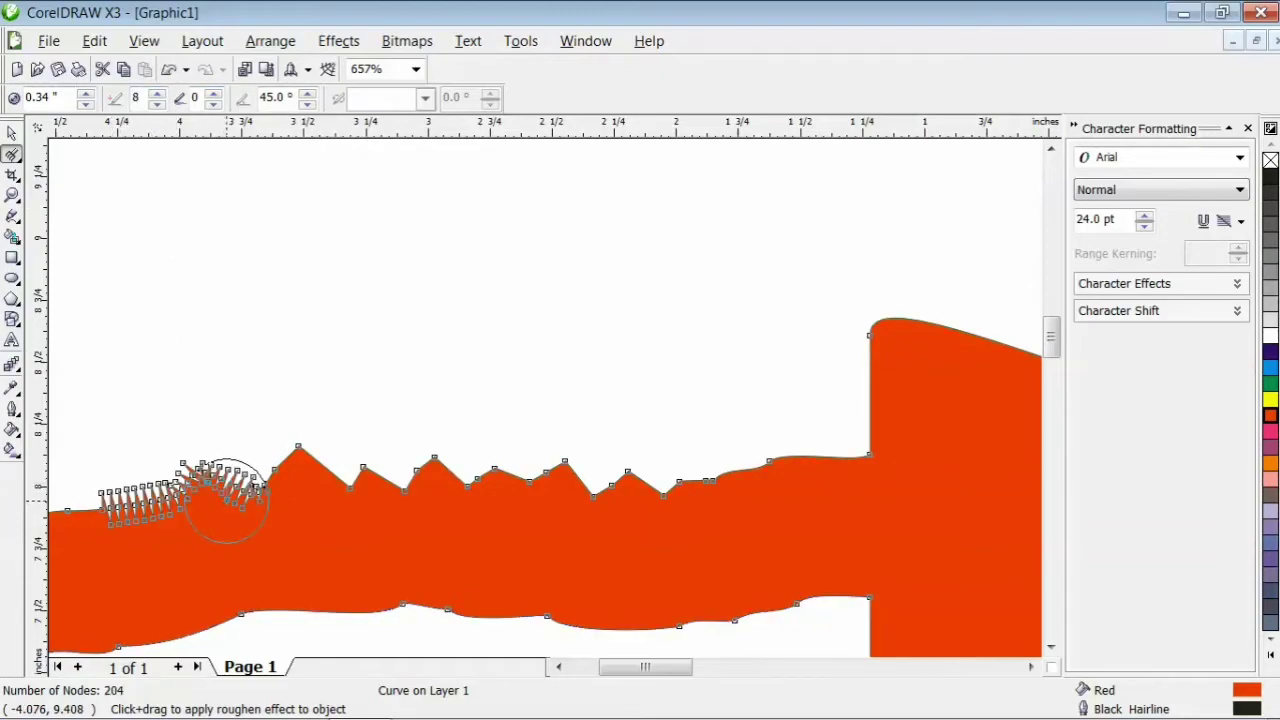
pyautogui.click(157, 102)
pyautogui.click(157, 102)
pyautogui.click(157, 102)
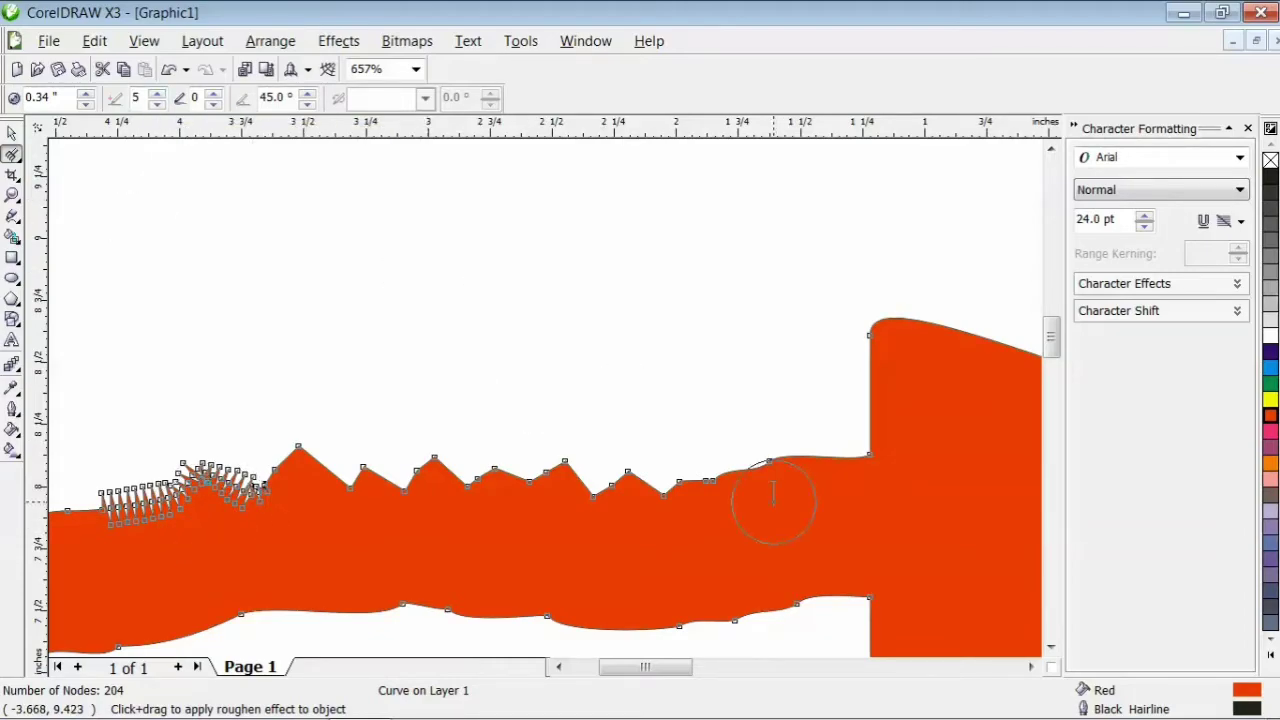
pyautogui.moveTo(786, 451); pyautogui.dragTo(826, 465)
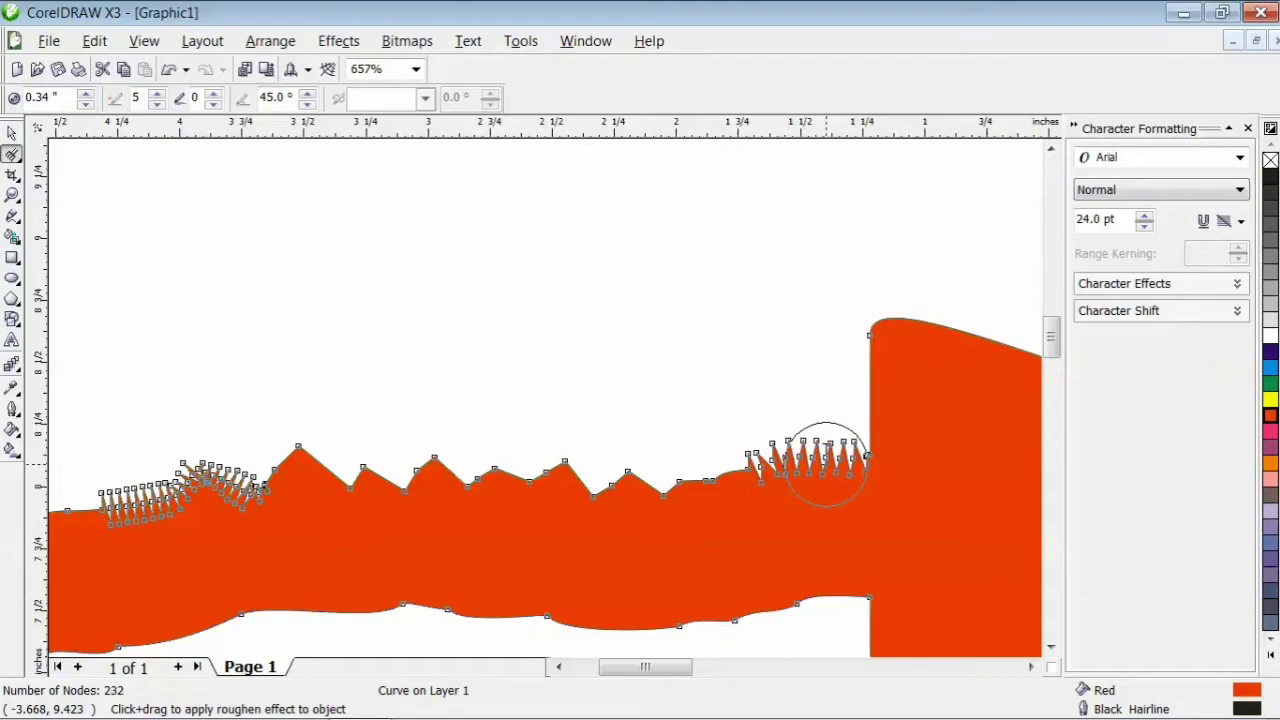
# Step: Set the Roughen Brush dryout to 6 and roughen the body's top edge, upper-left corner and left edge down to the arm
pyautogui.click(213, 92)
pyautogui.click(213, 92)
pyautogui.click(213, 92)
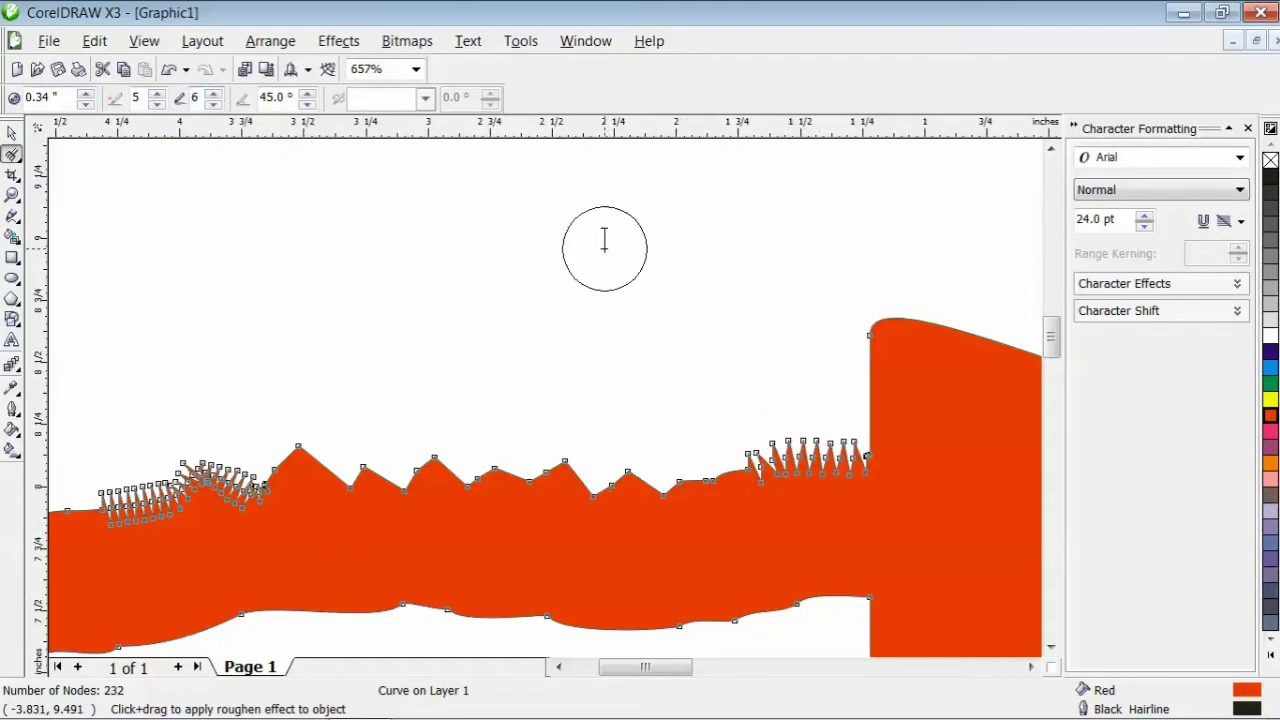
pyautogui.moveTo(985, 335)
pyautogui.mouseDown()
pyautogui.moveTo(923, 341)
pyautogui.moveTo(884, 429)
pyautogui.moveTo(882, 328)
pyautogui.mouseUp()
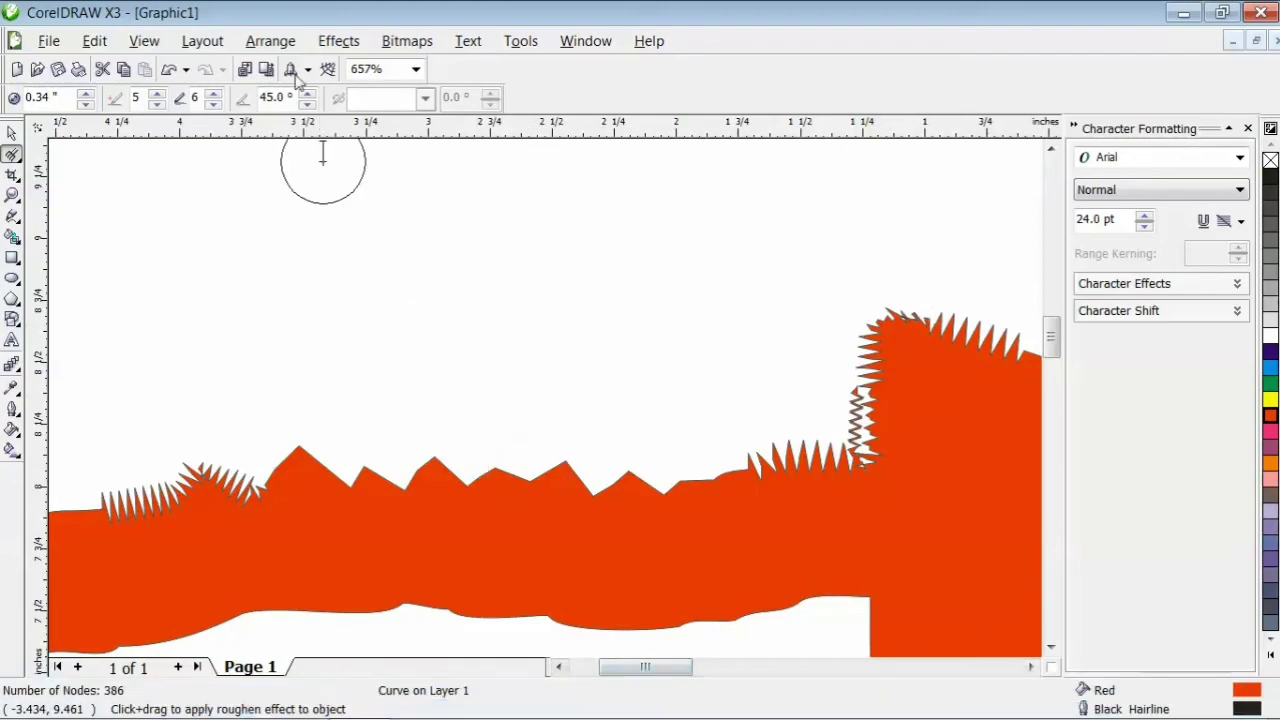
# Step: Rotate the whole shape freely about several different points with the Free Transform tool, ending at a rotation of about 175.6°
pyautogui.click(22, 163)
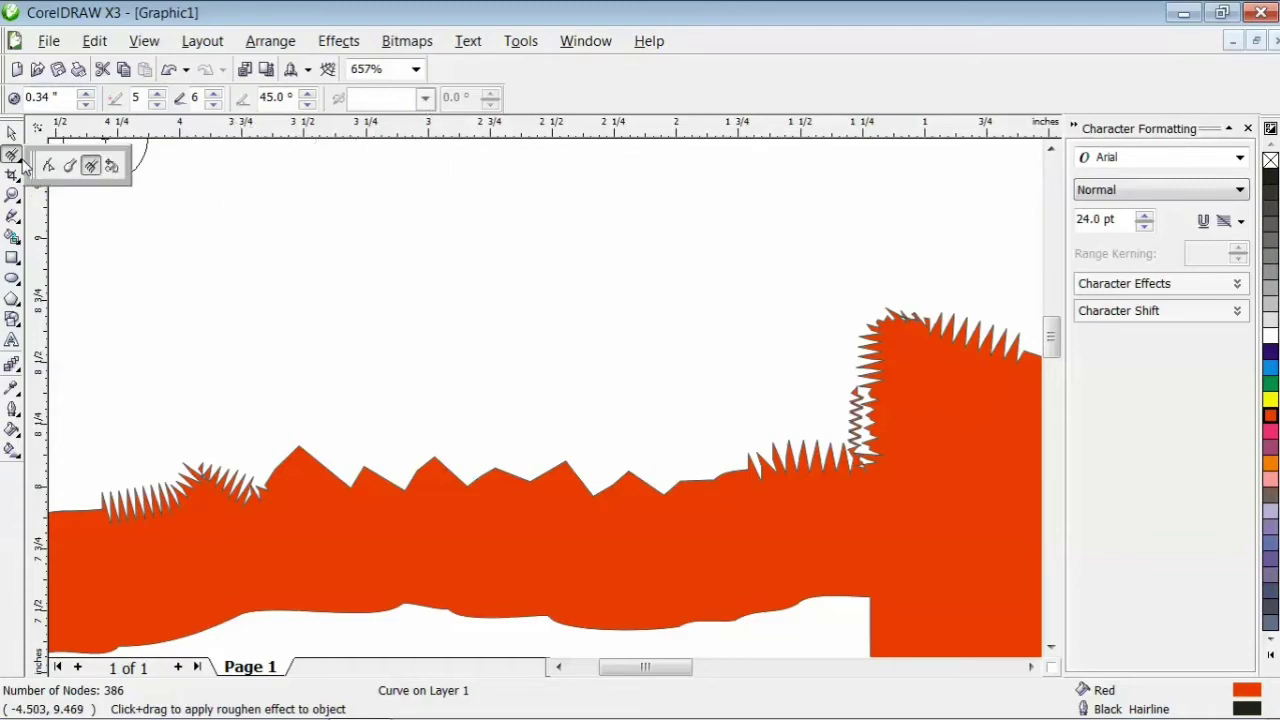
pyautogui.click(111, 168)
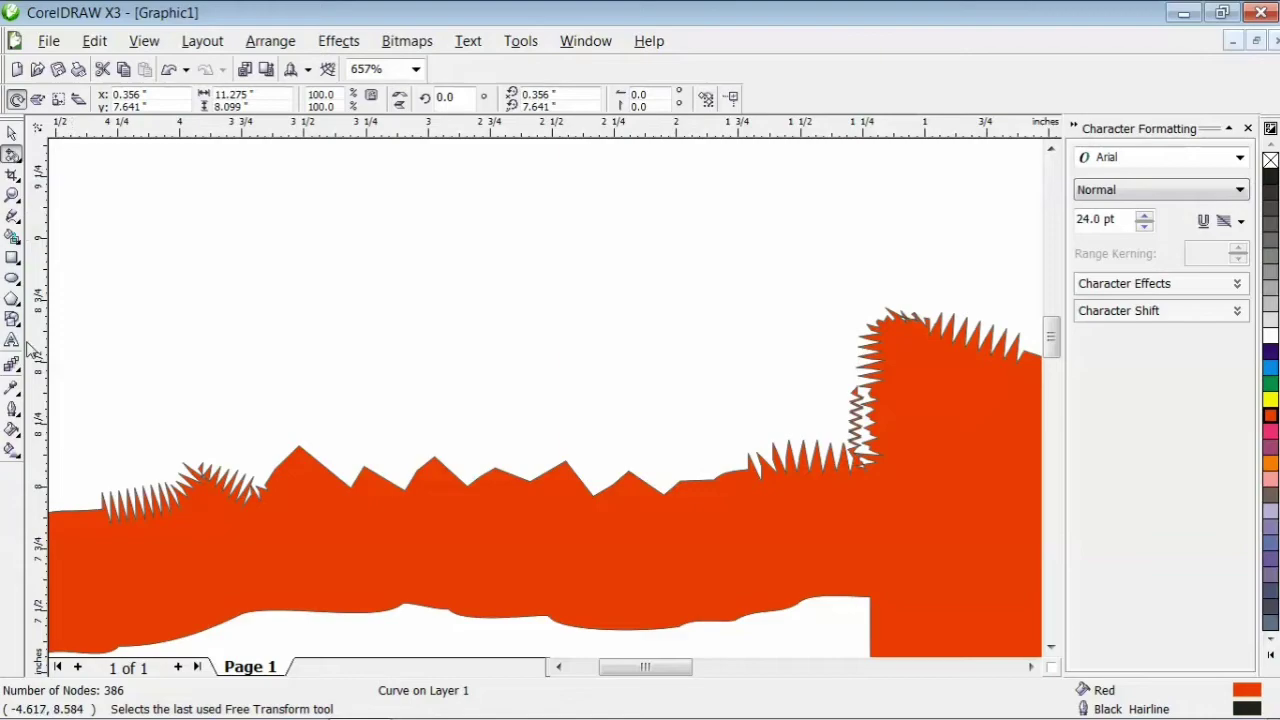
pyautogui.click(13, 196)
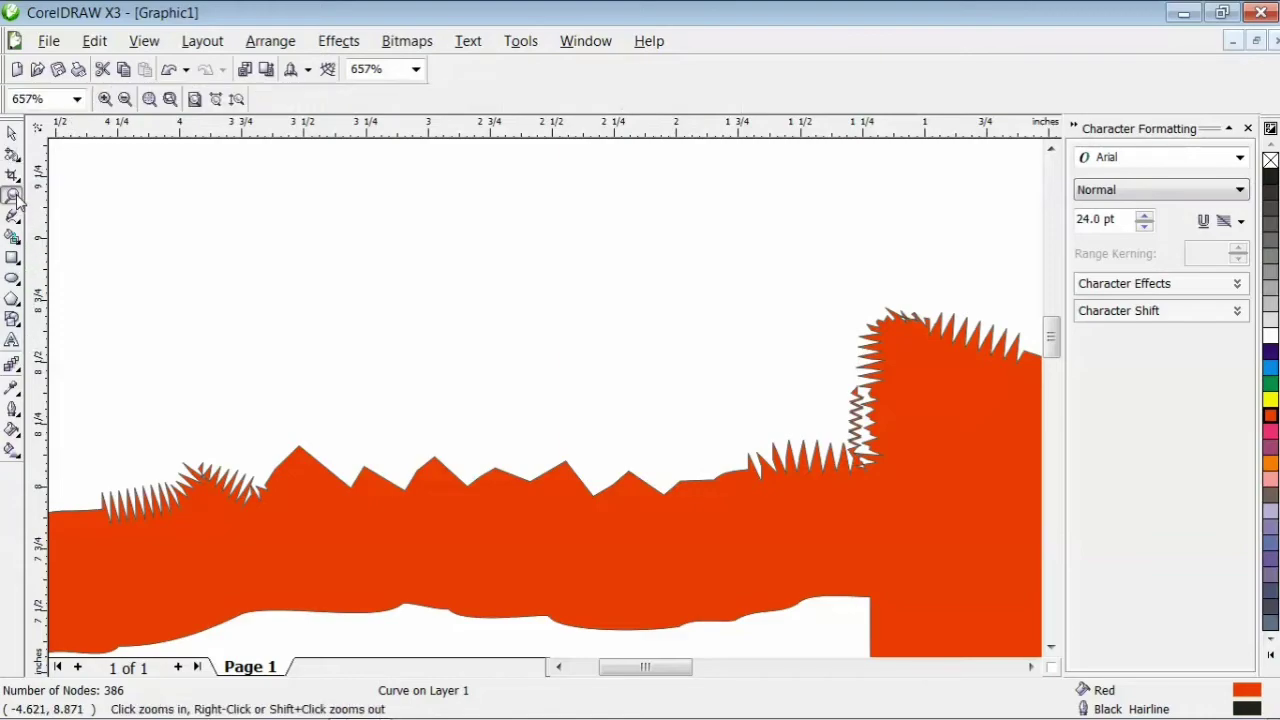
pyautogui.click(125, 100)
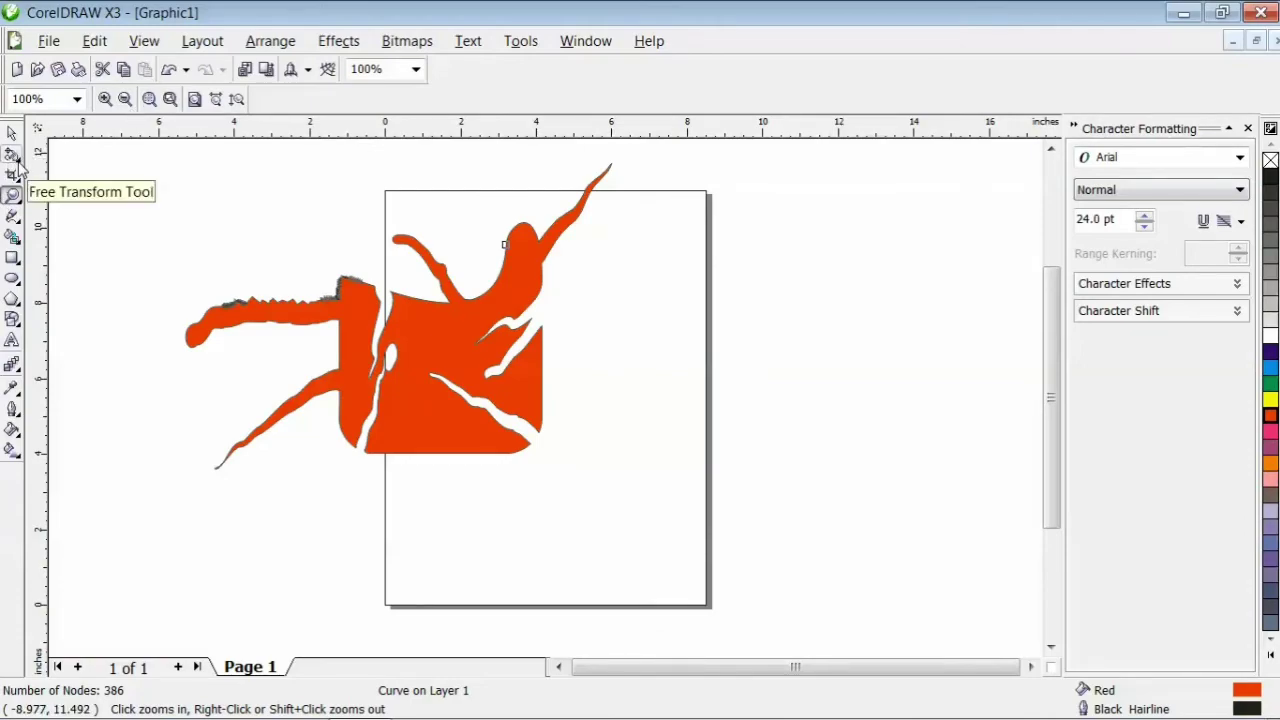
pyautogui.click(18, 166)
pyautogui.click(15, 159)
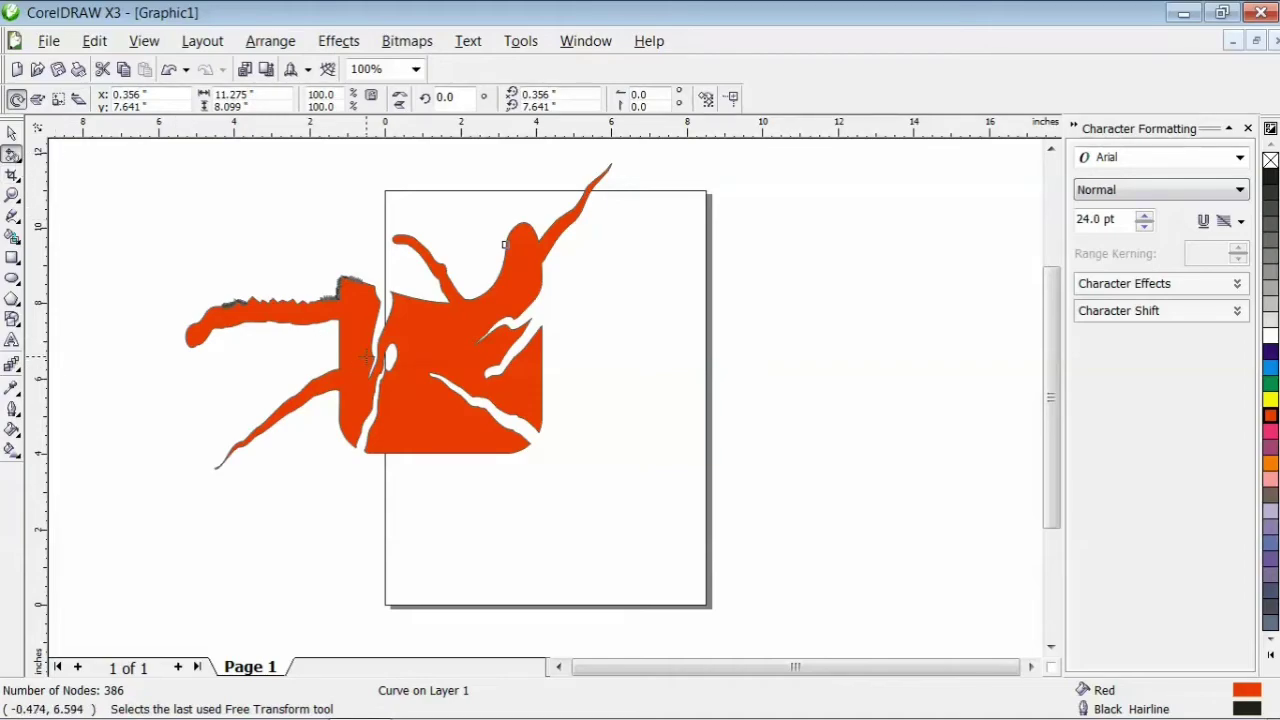
pyautogui.moveTo(365, 356); pyautogui.dragTo(407, 304)
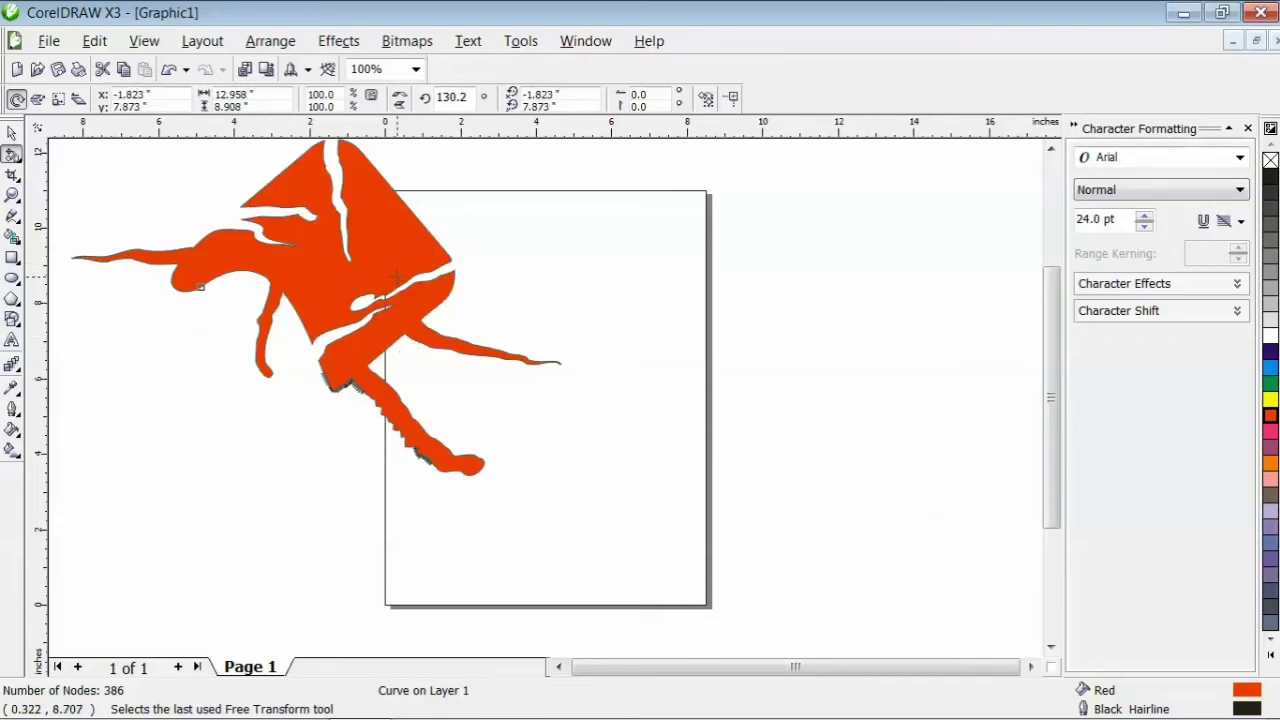
pyautogui.moveTo(397, 271); pyautogui.dragTo(409, 374)
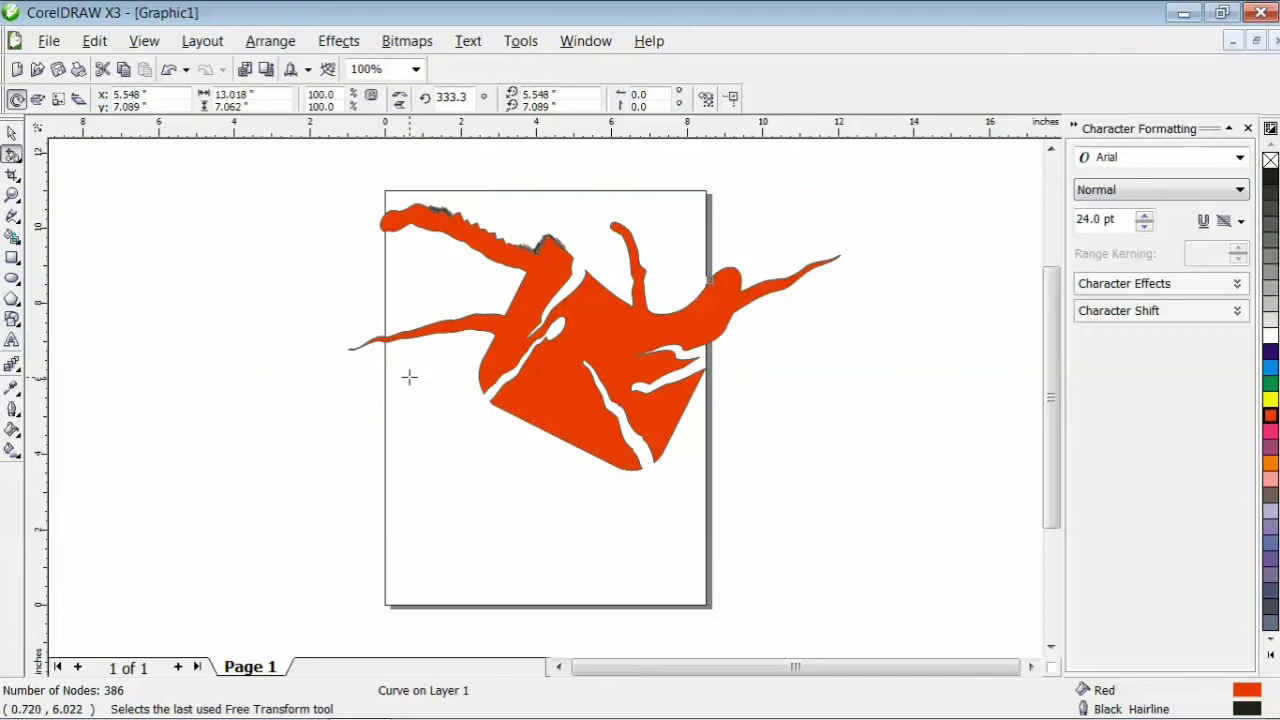
pyautogui.moveTo(562, 366); pyautogui.dragTo(498, 393)
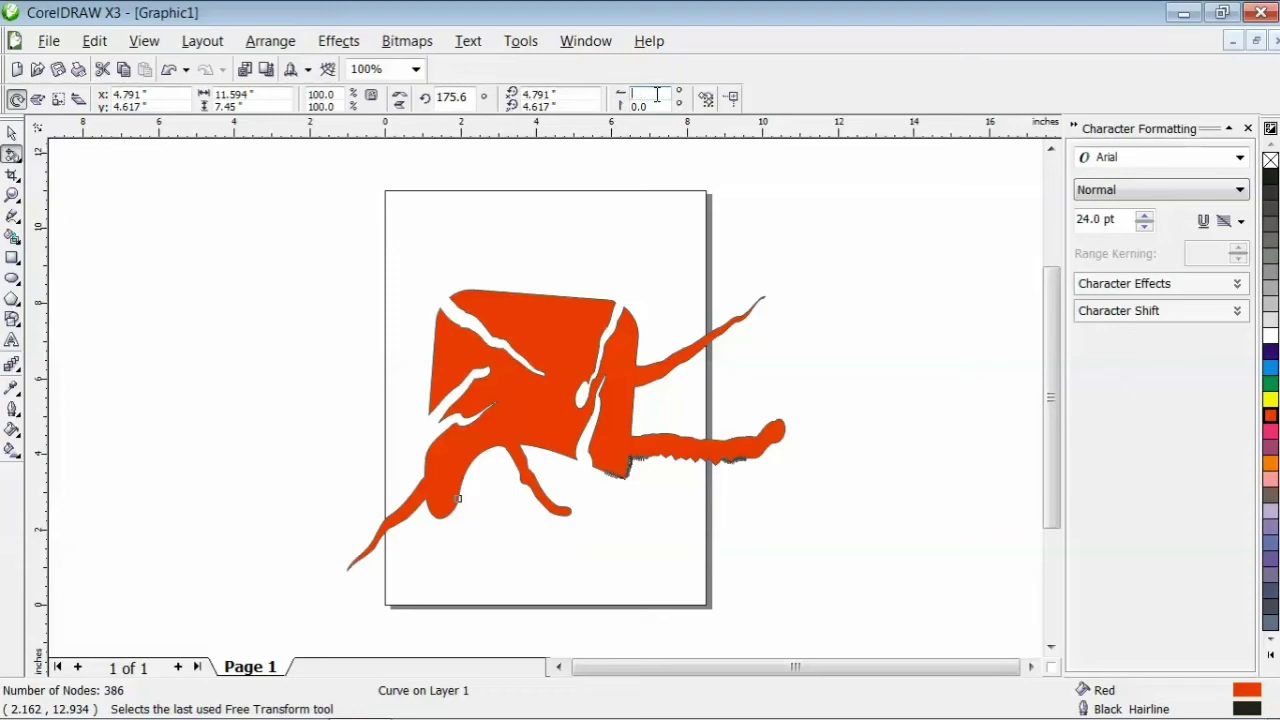
# Step: Skew the shape horizontally, once by entering a skew value and once by its top edge with the Pick tool, undoing each skew
pyautogui.press('Return')
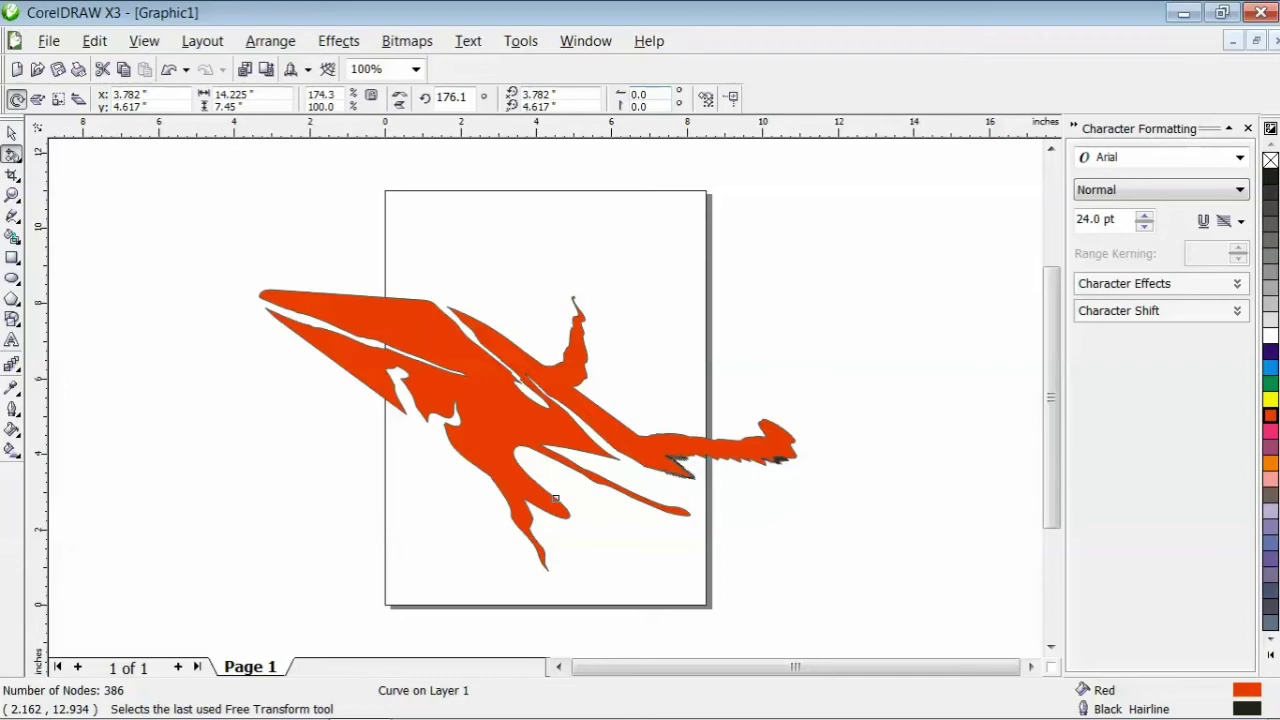
pyautogui.hotkey('ctrl', 'z')
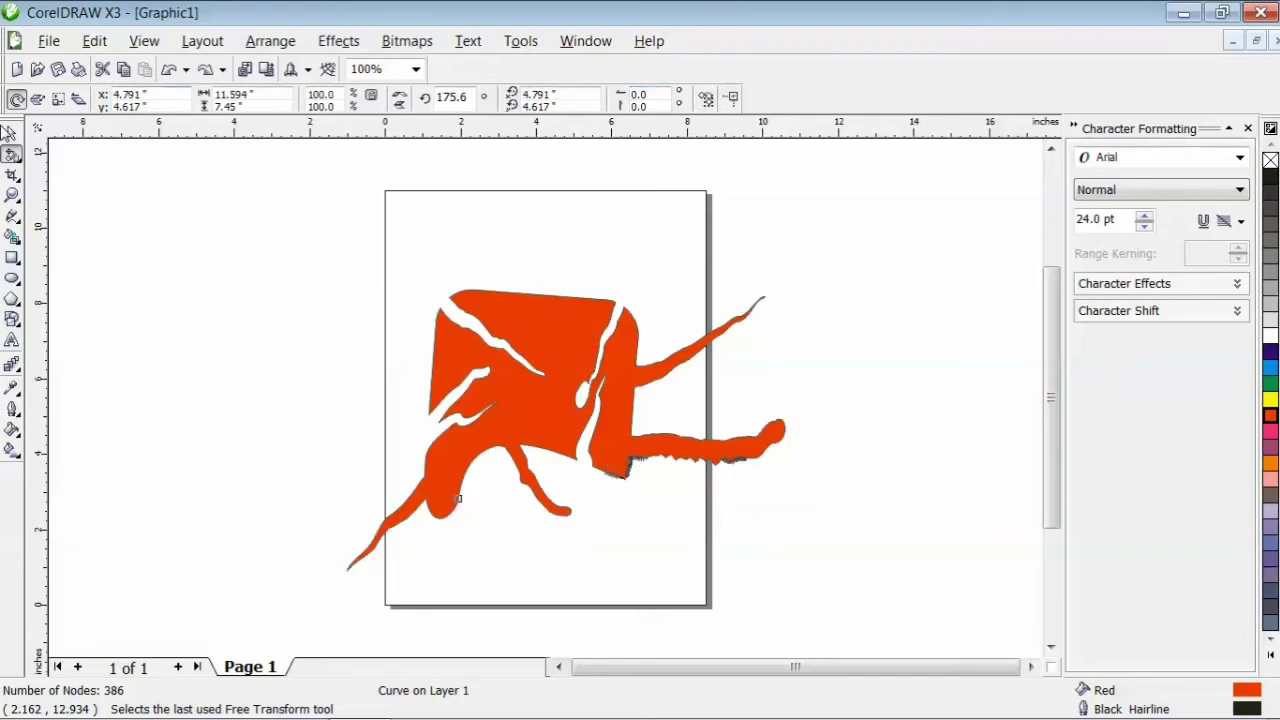
pyautogui.click(12, 134)
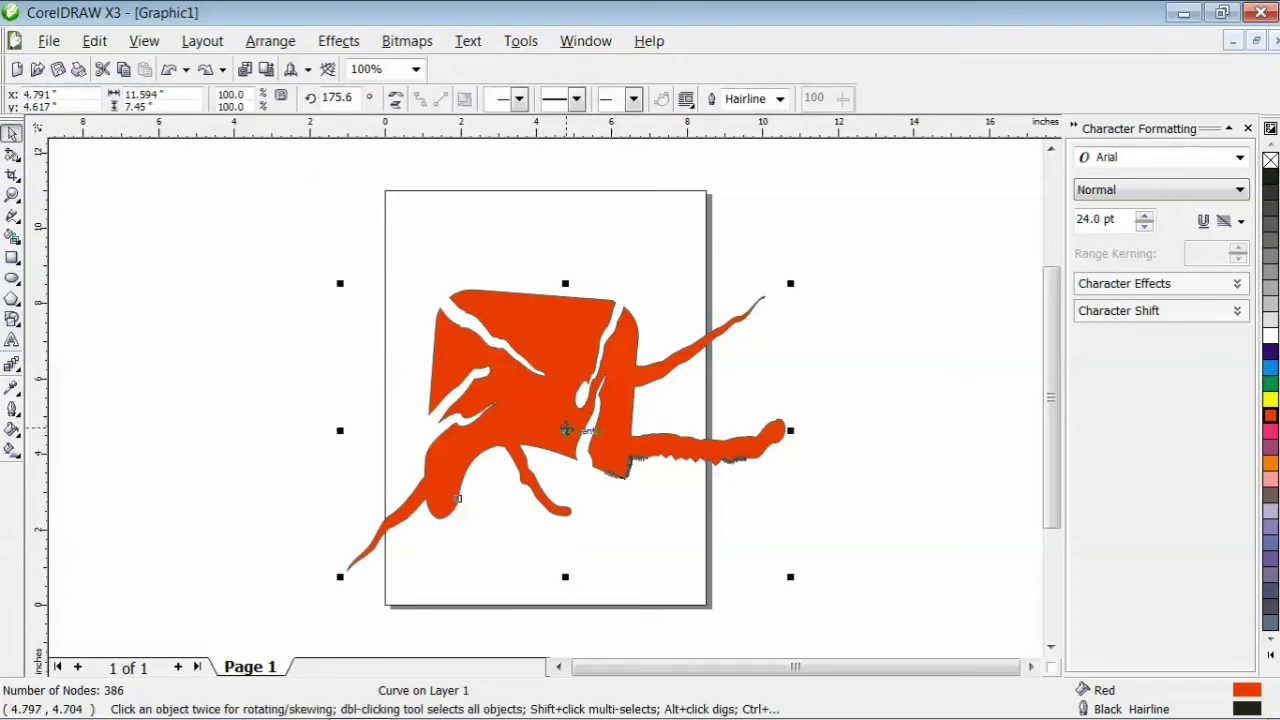
pyautogui.click(567, 431)
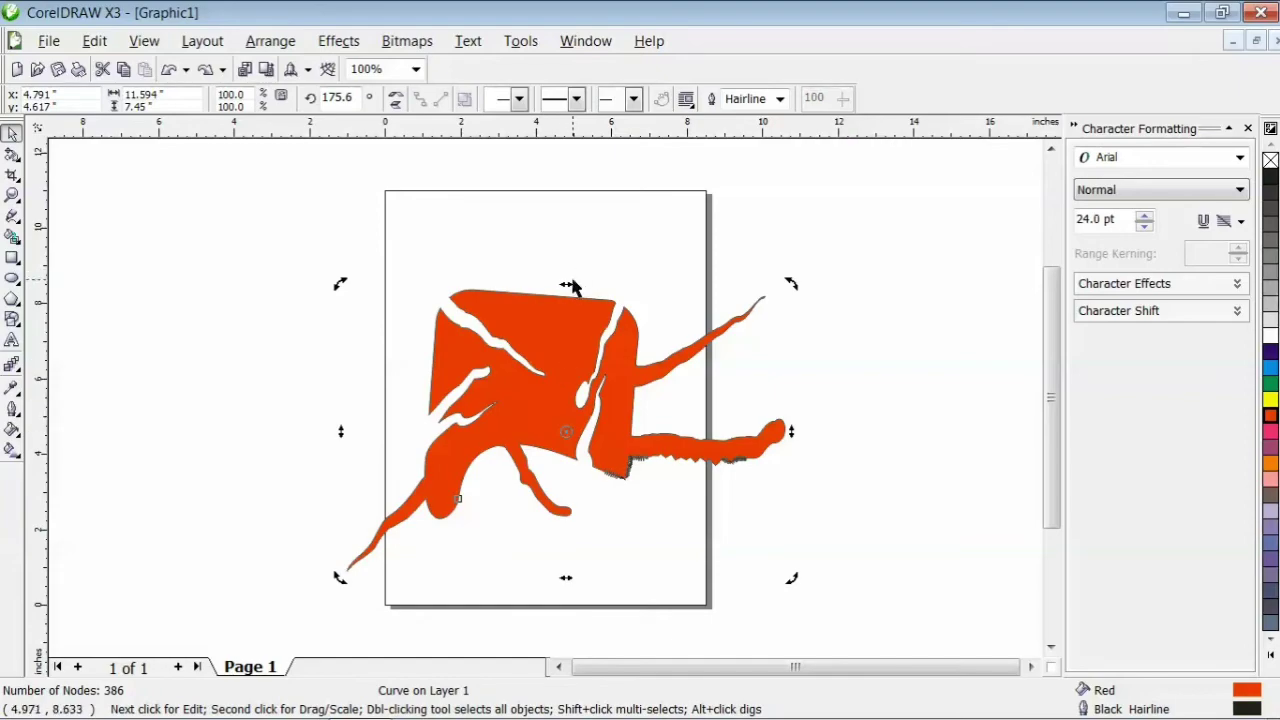
pyautogui.moveTo(567, 284); pyautogui.dragTo(284, 362)
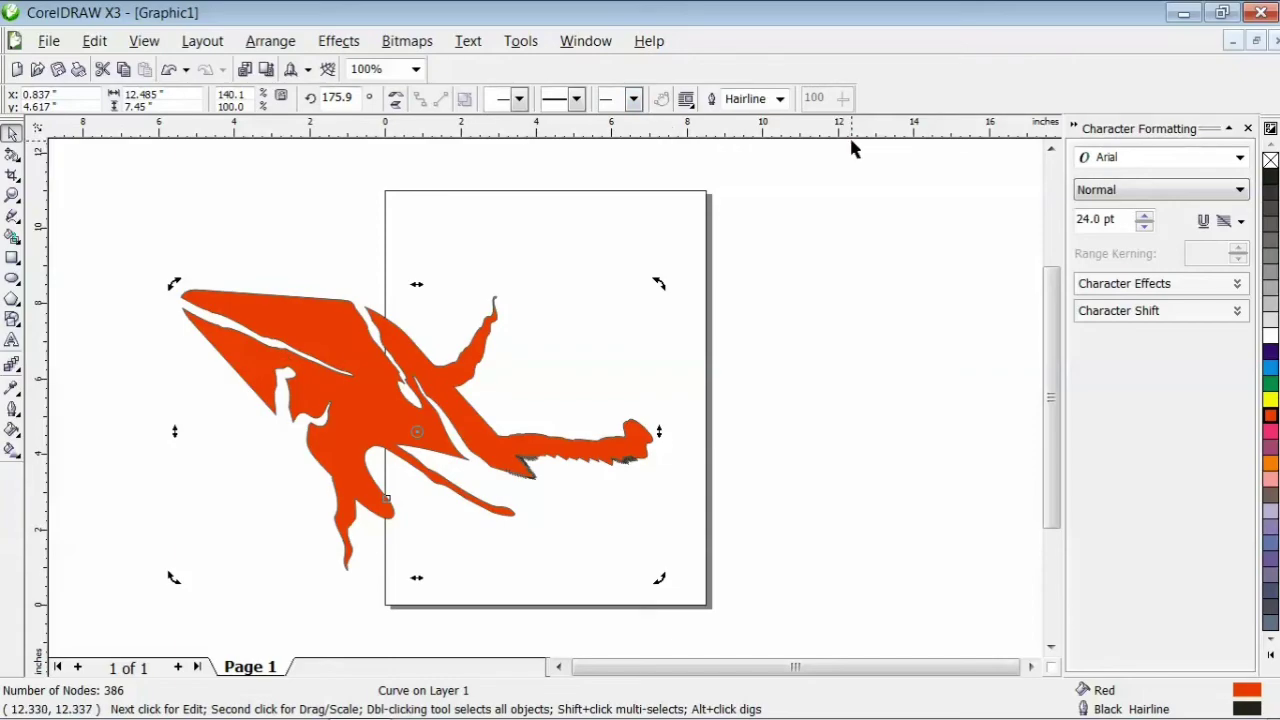
pyautogui.hotkey('ctrl', 'z')
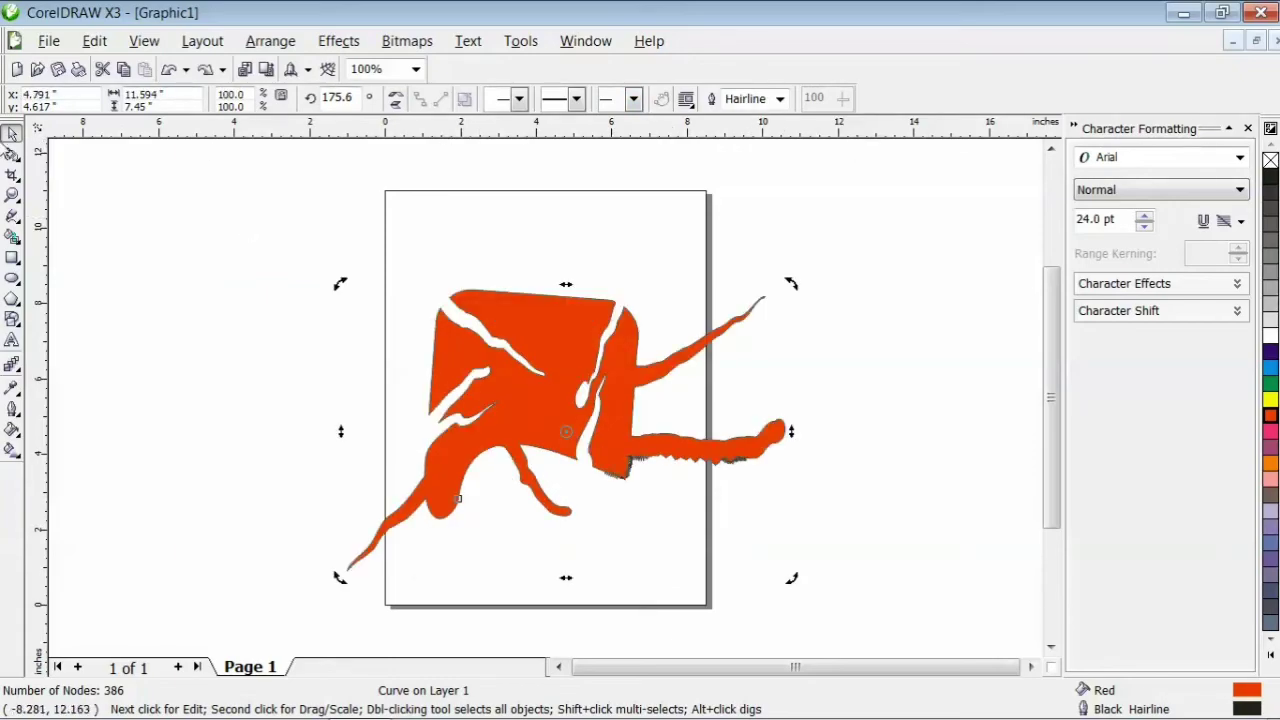
# Step: Rotate the whole shape freely with the Pick tool to about 148.4°, and skew it horizontally by moving its top edge to the left
pyautogui.click(12, 154)
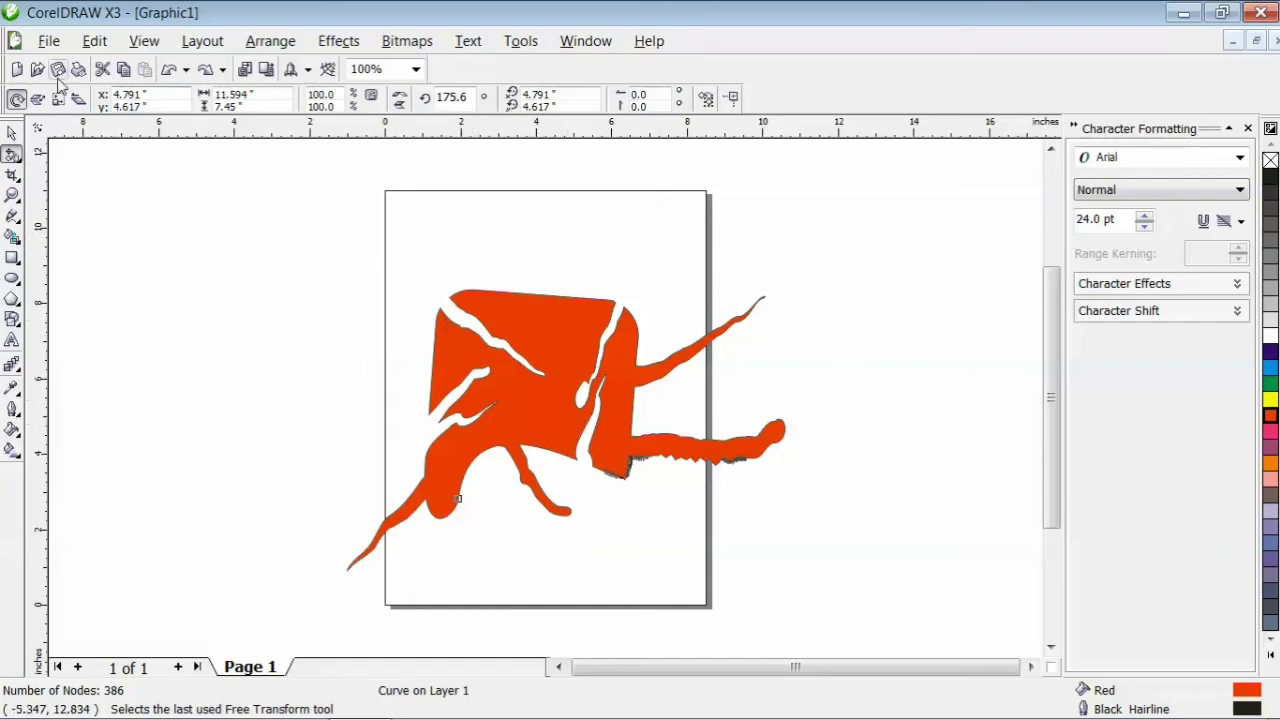
pyautogui.click(13, 132)
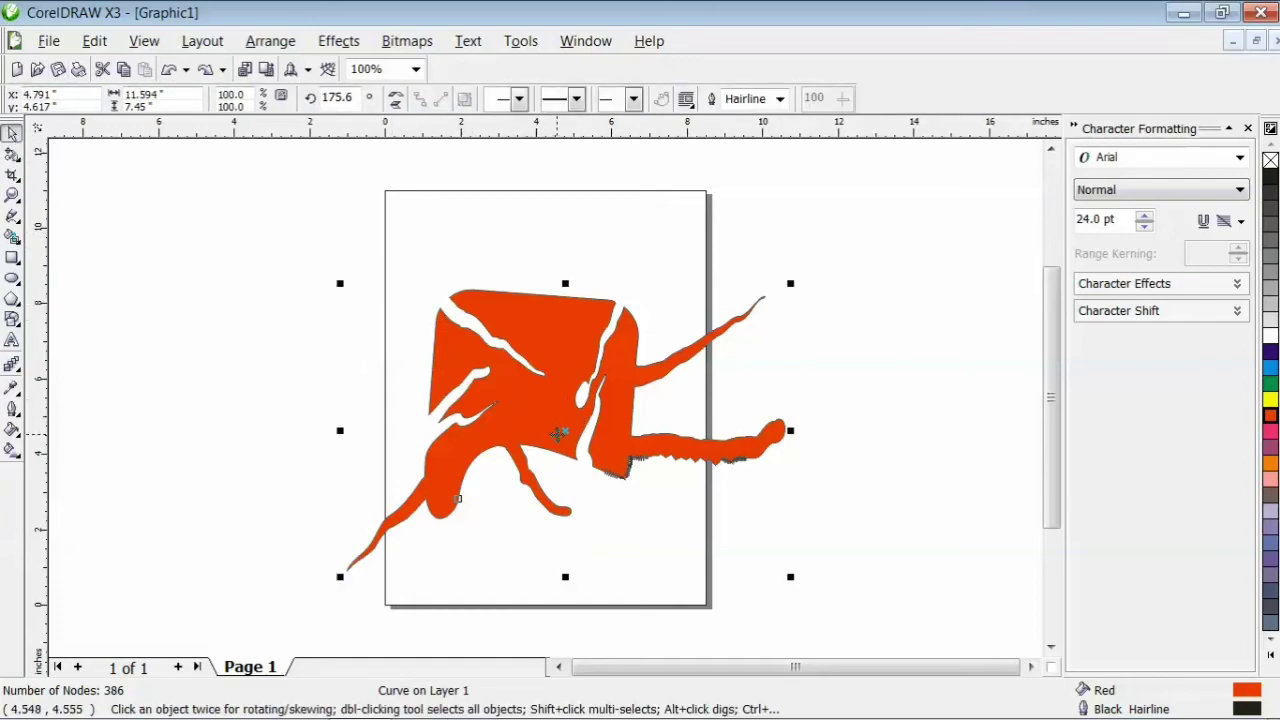
pyautogui.click(566, 432)
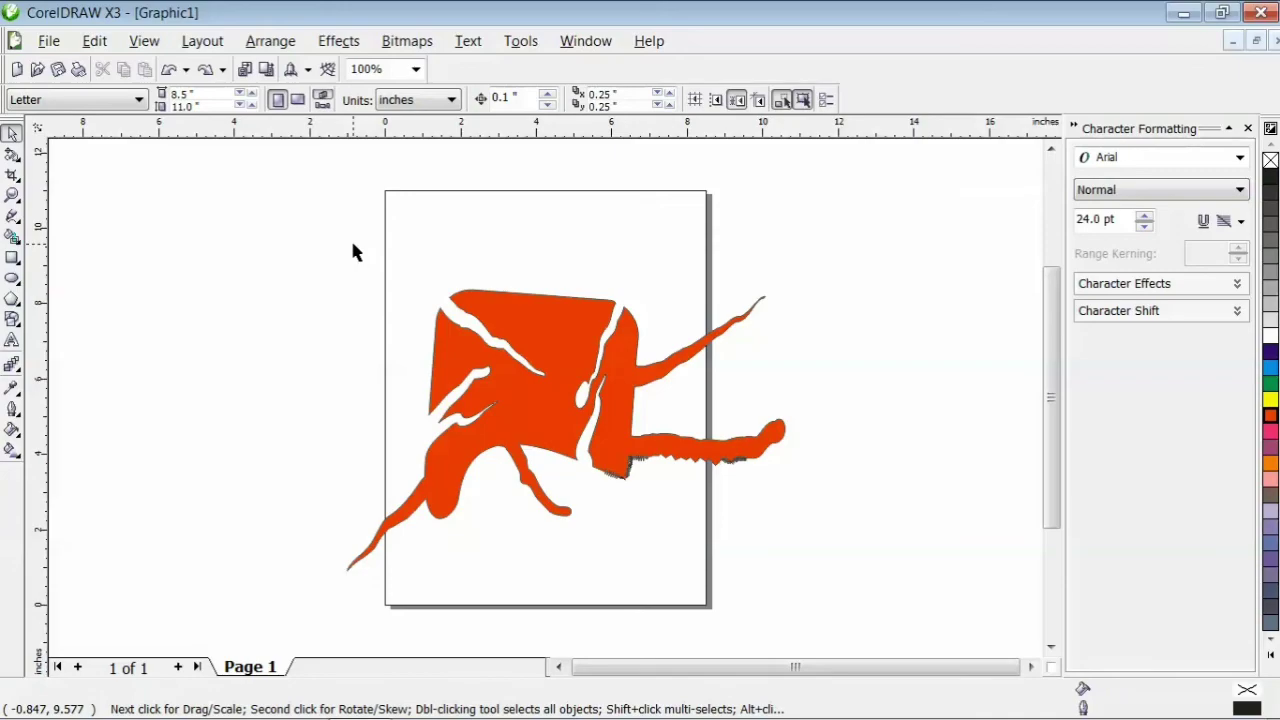
pyautogui.click(497, 295)
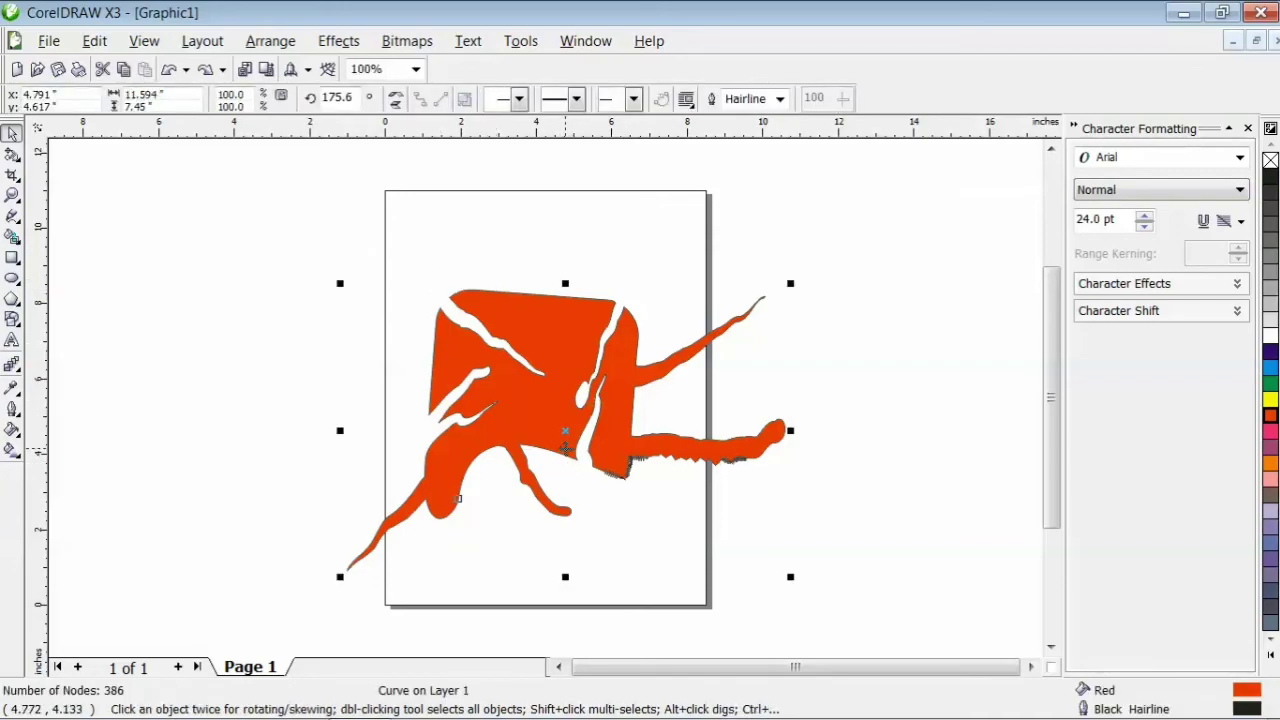
pyautogui.click(567, 431)
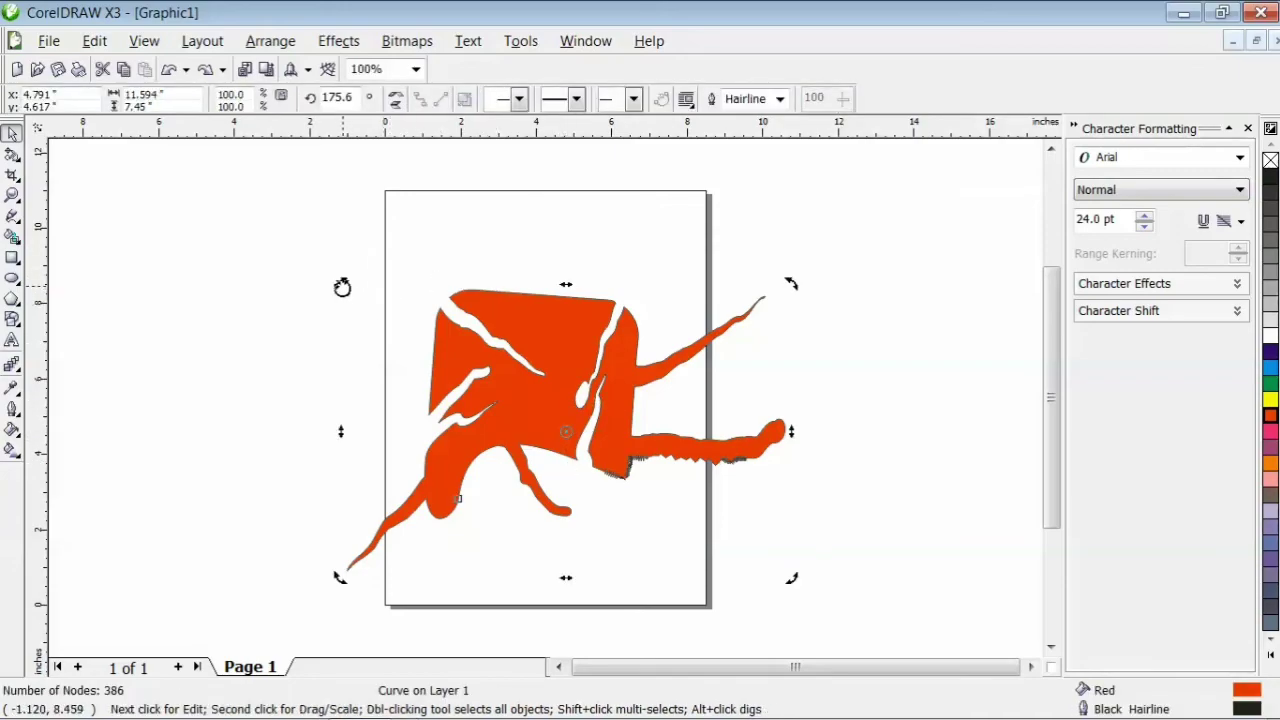
pyautogui.moveTo(340, 286); pyautogui.dragTo(437, 217)
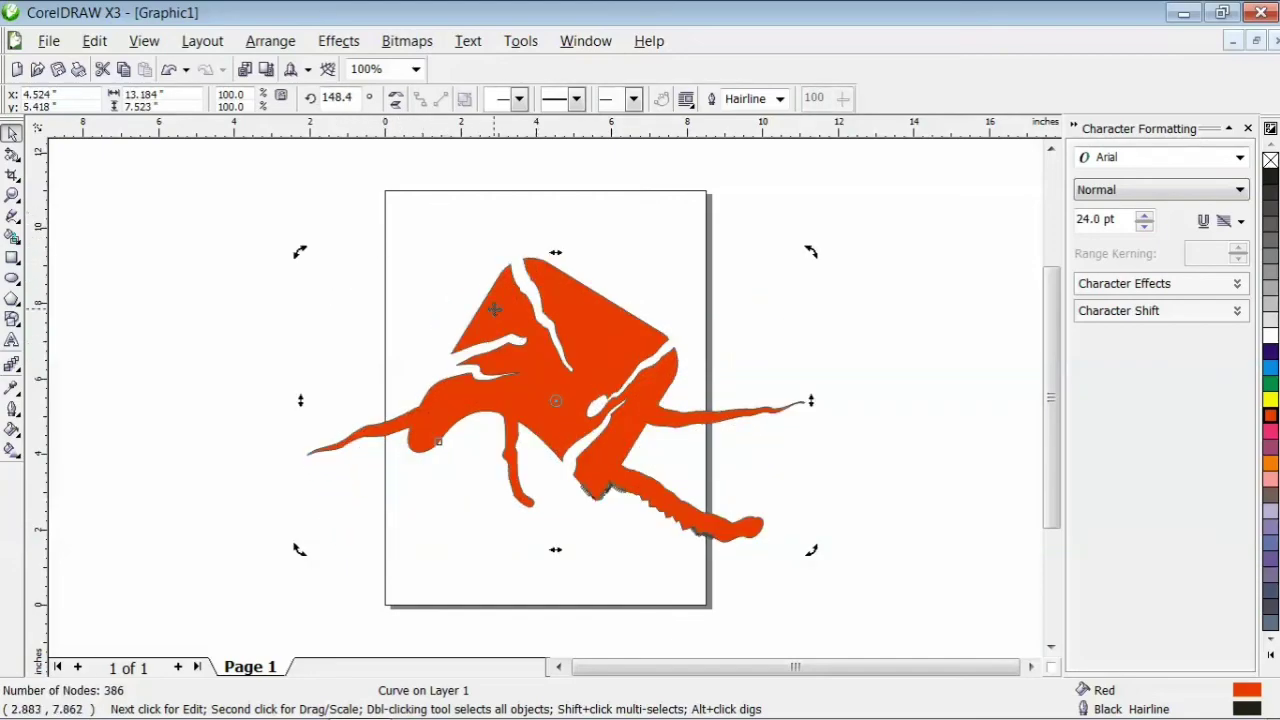
pyautogui.moveTo(553, 250); pyautogui.dragTo(437, 275)
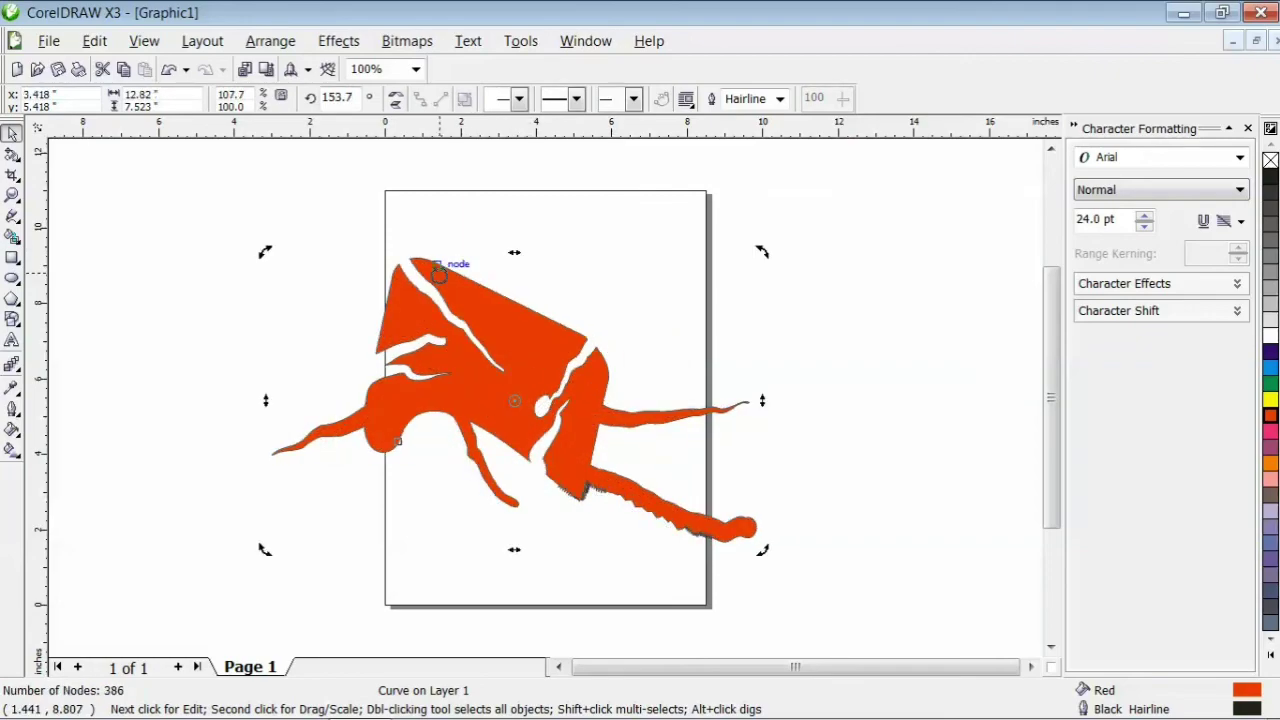